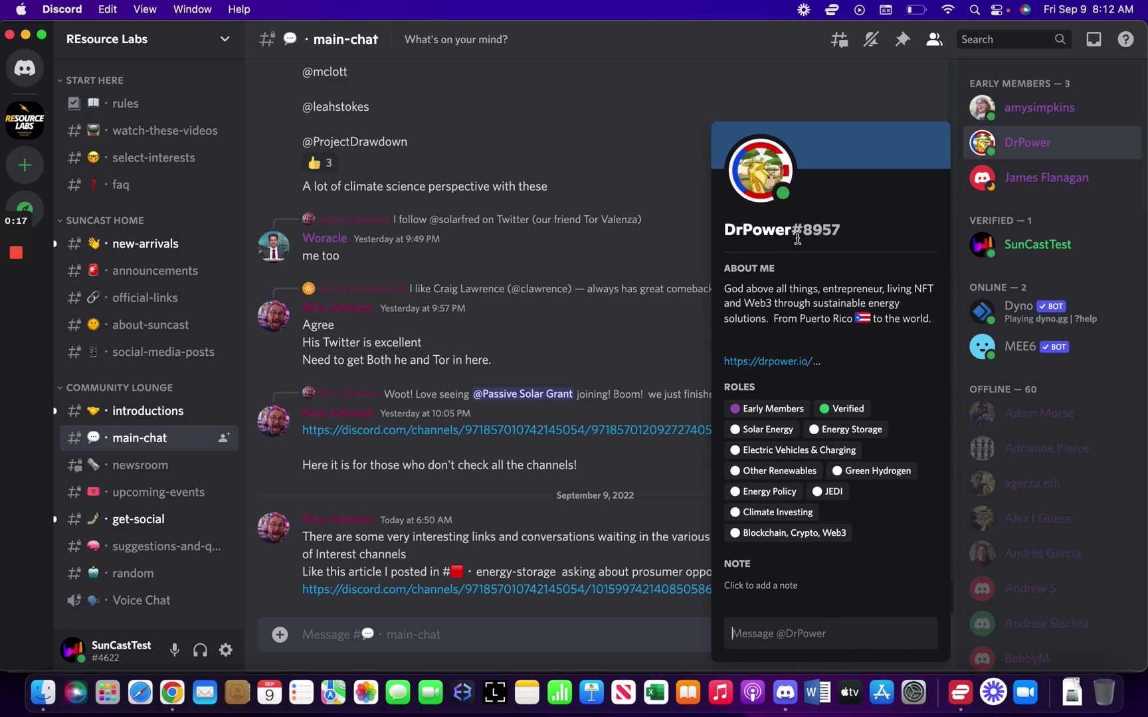
click(998, 147)
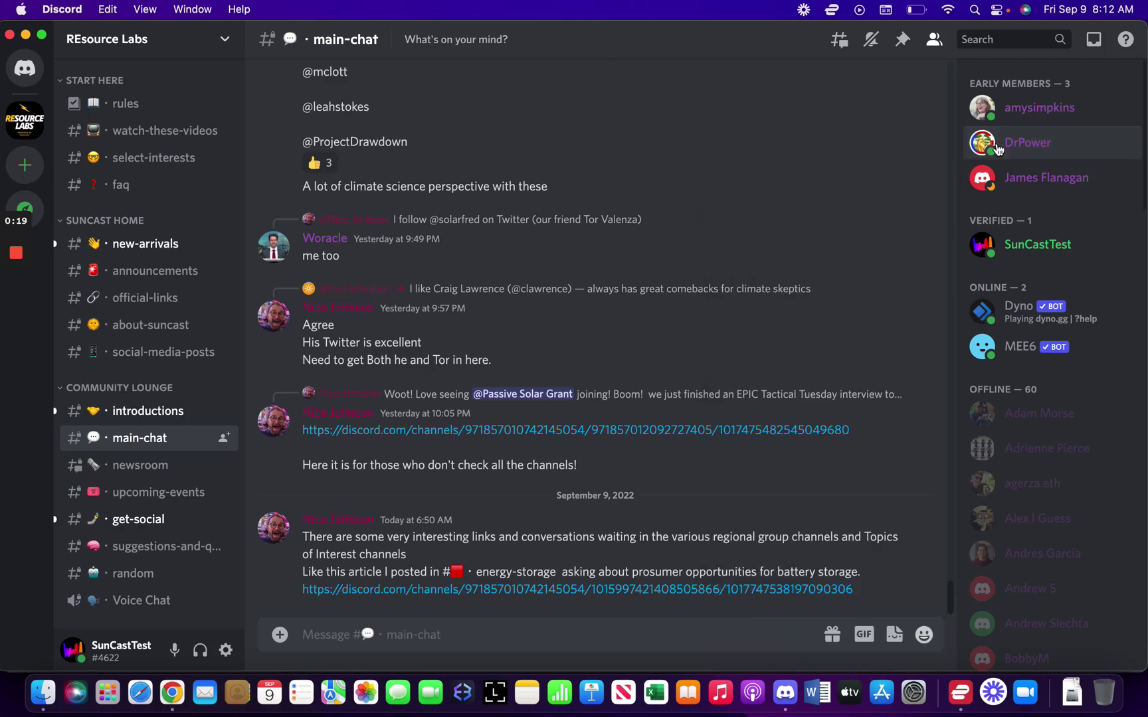
mouse_move(8, 324)
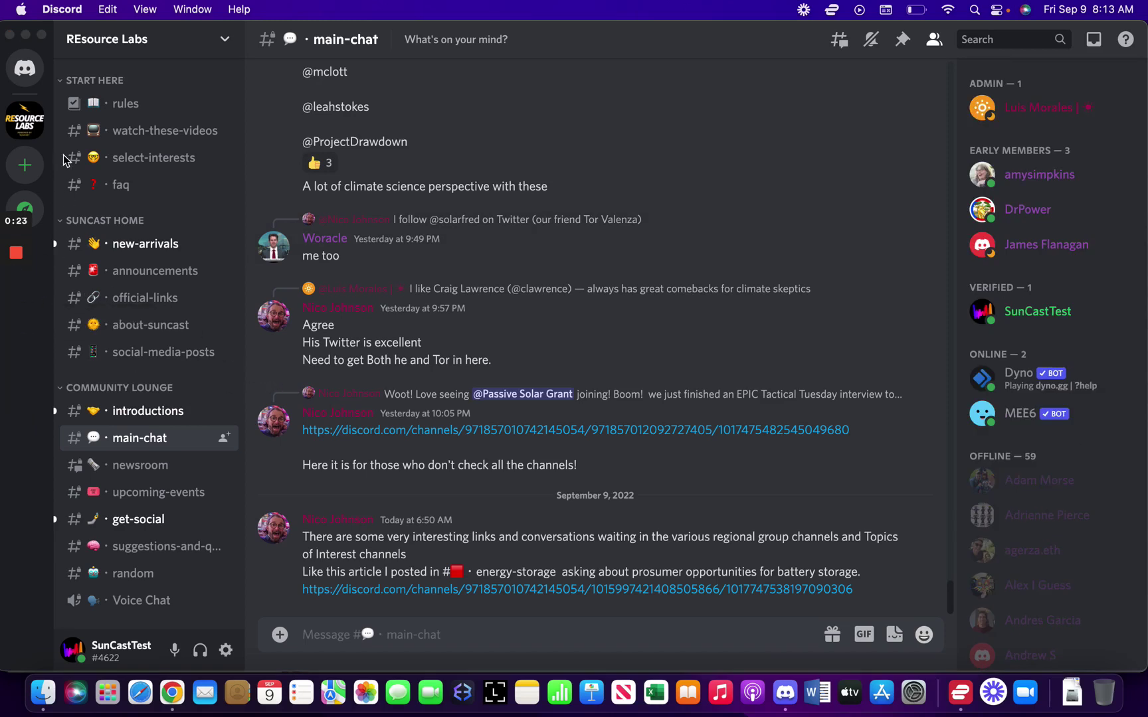
right_click(29, 126)
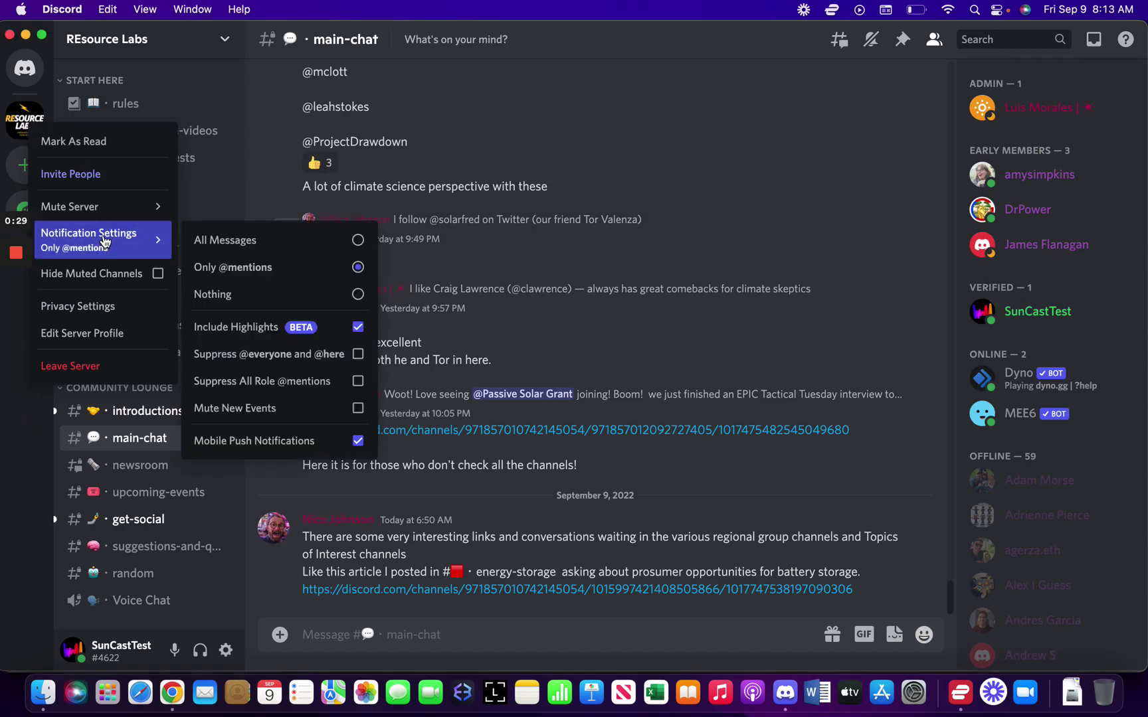
mouse_move(107, 218)
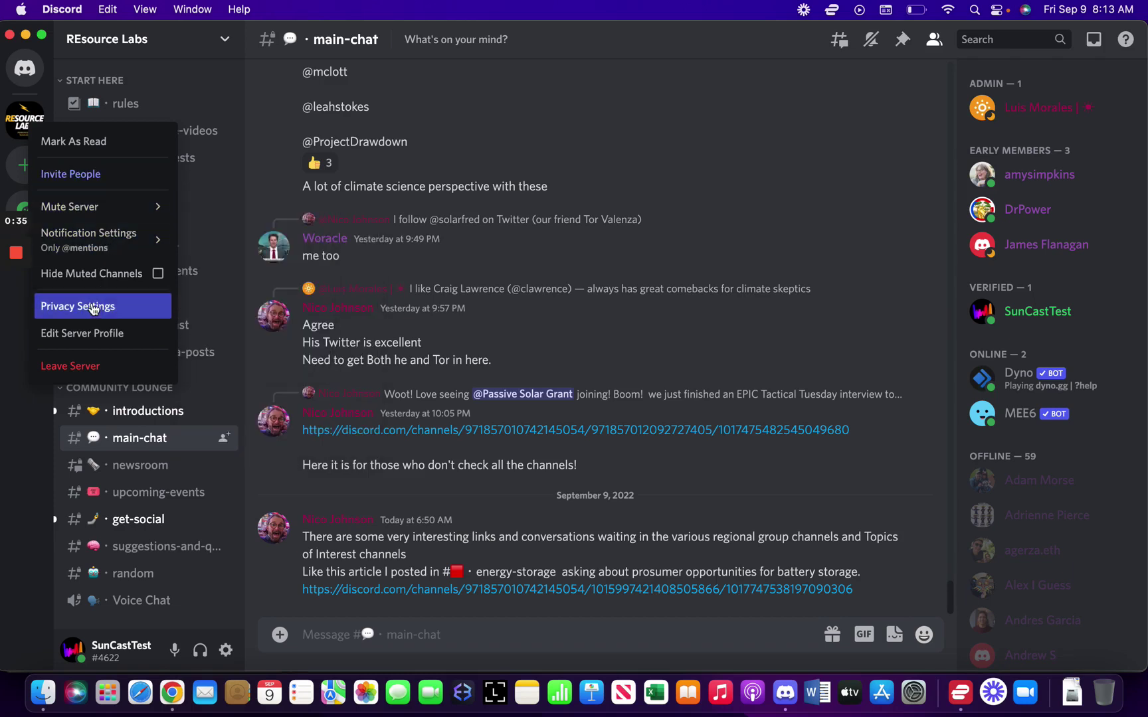
mouse_move(18, 333)
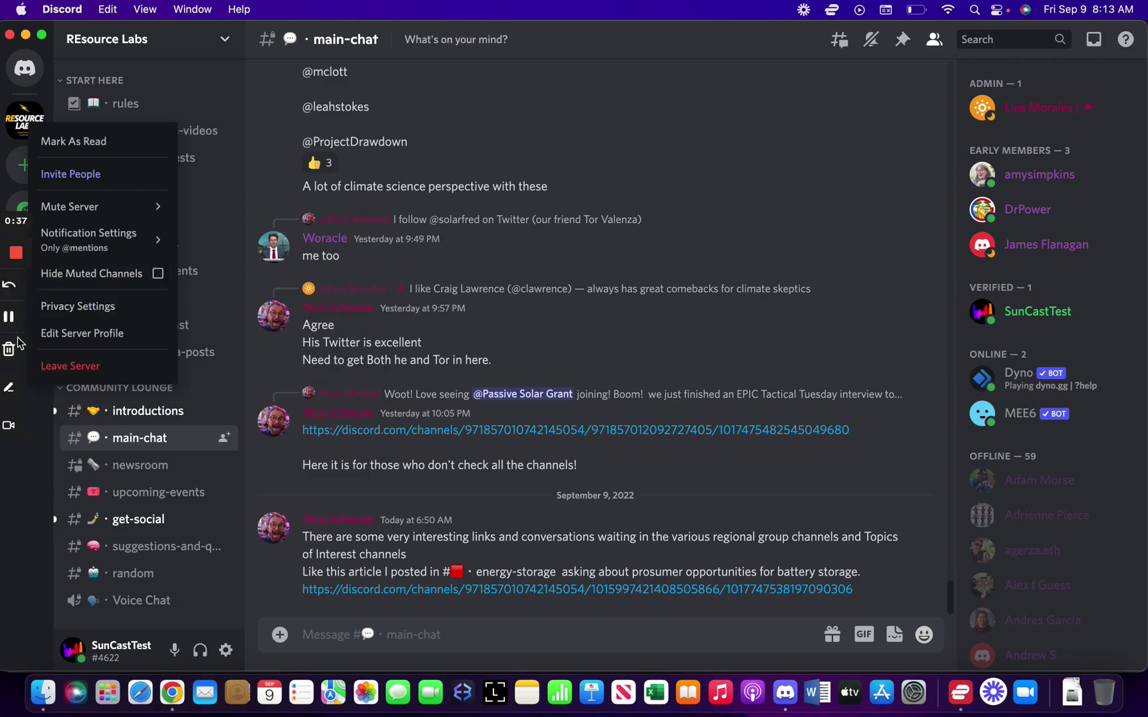
key(Escape)
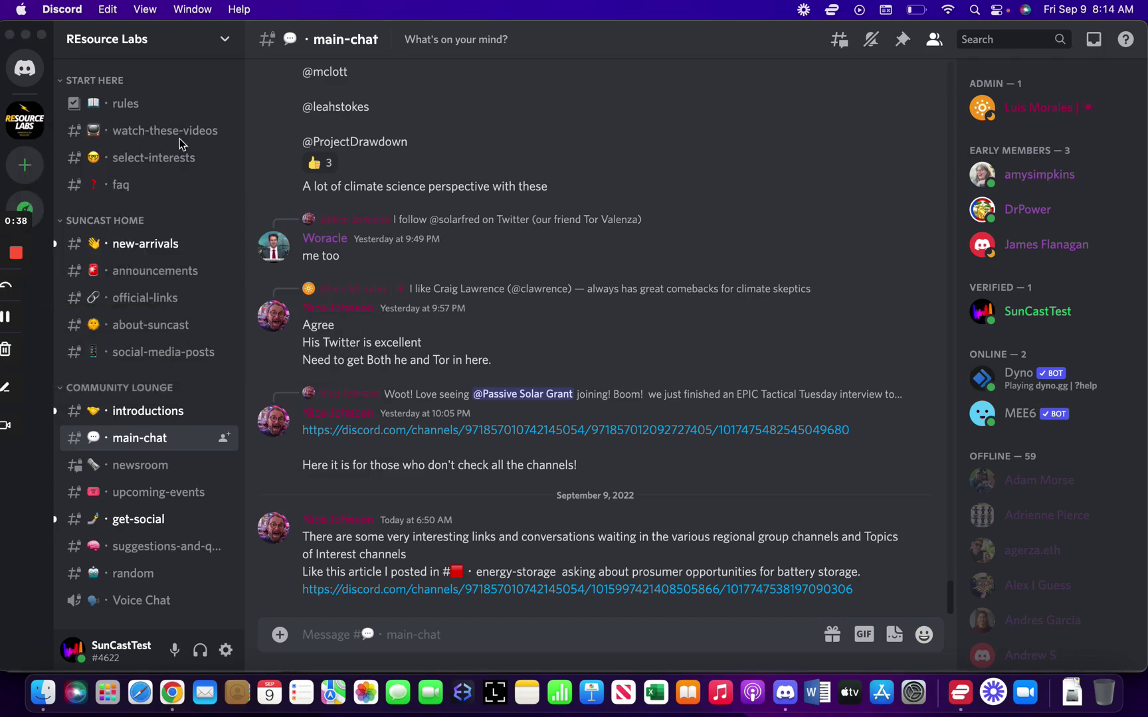
Open the REsource Labs server's notification settings and set the server notifications to Nothing
click(225, 41)
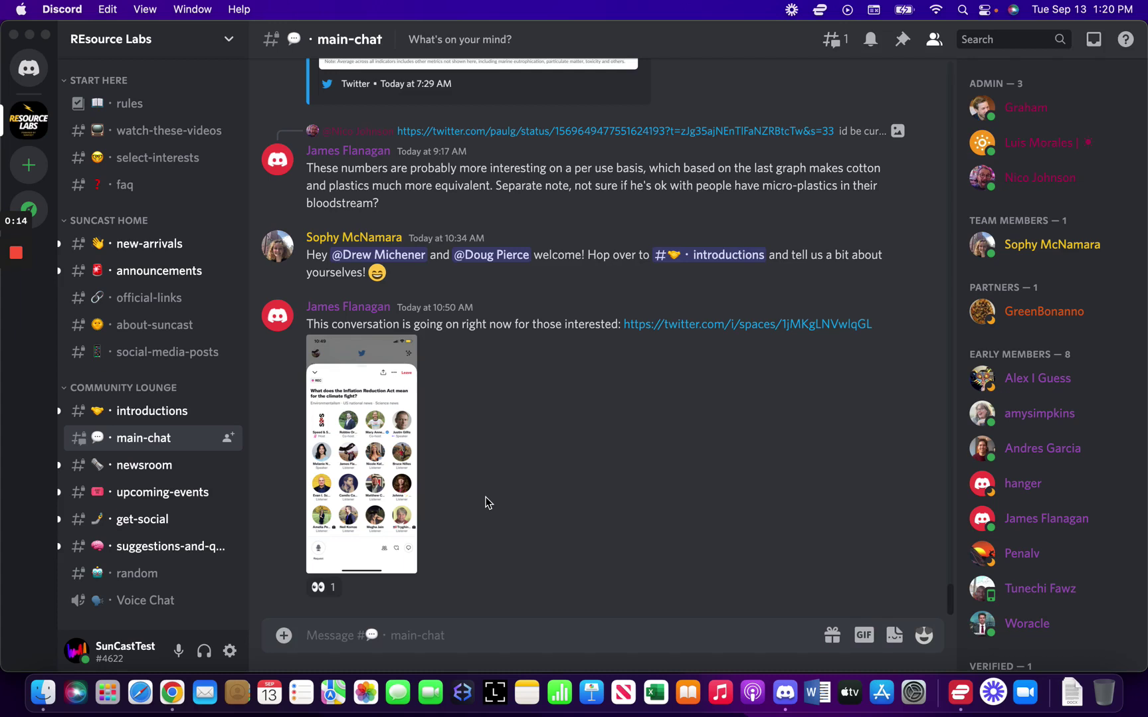
click(225, 43)
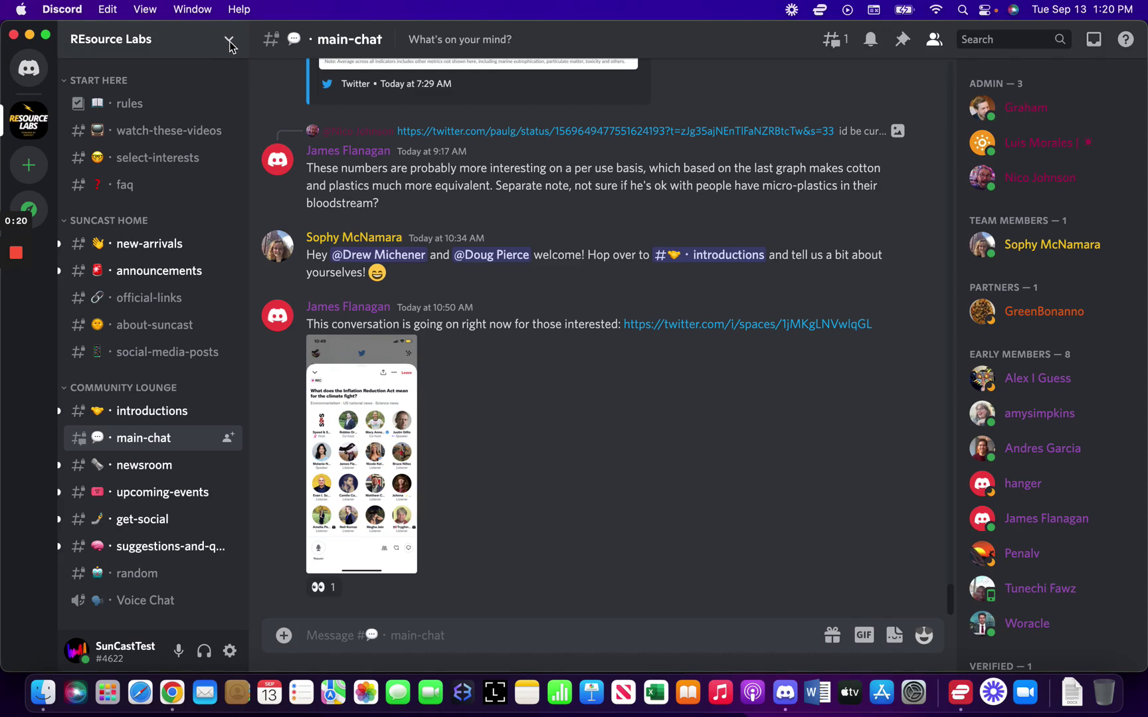
click(229, 43)
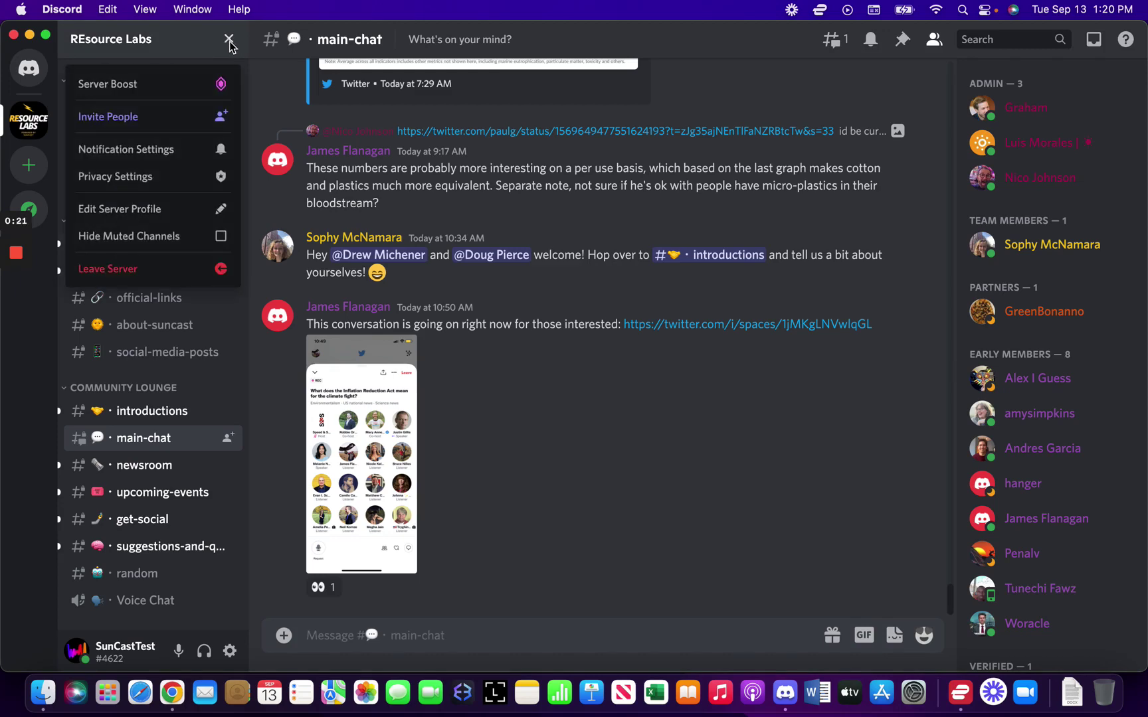
click(157, 152)
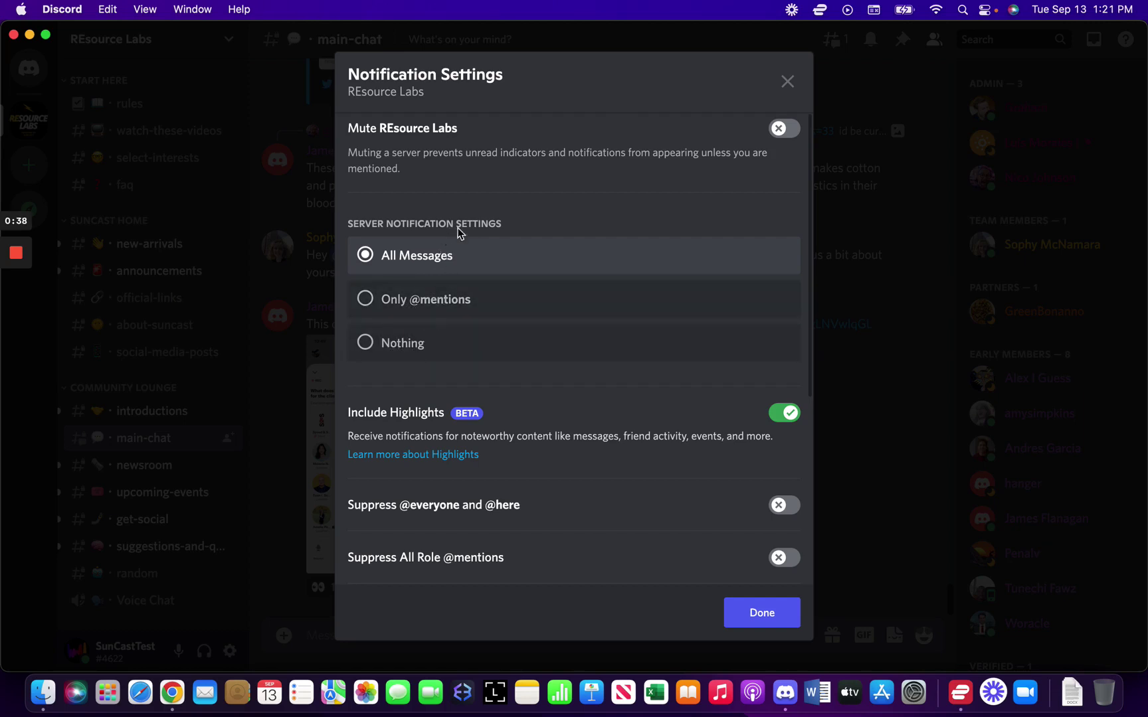
click(412, 343)
Add a notification override for the announcements channel and set it to All
scroll(509, 286, down, 3)
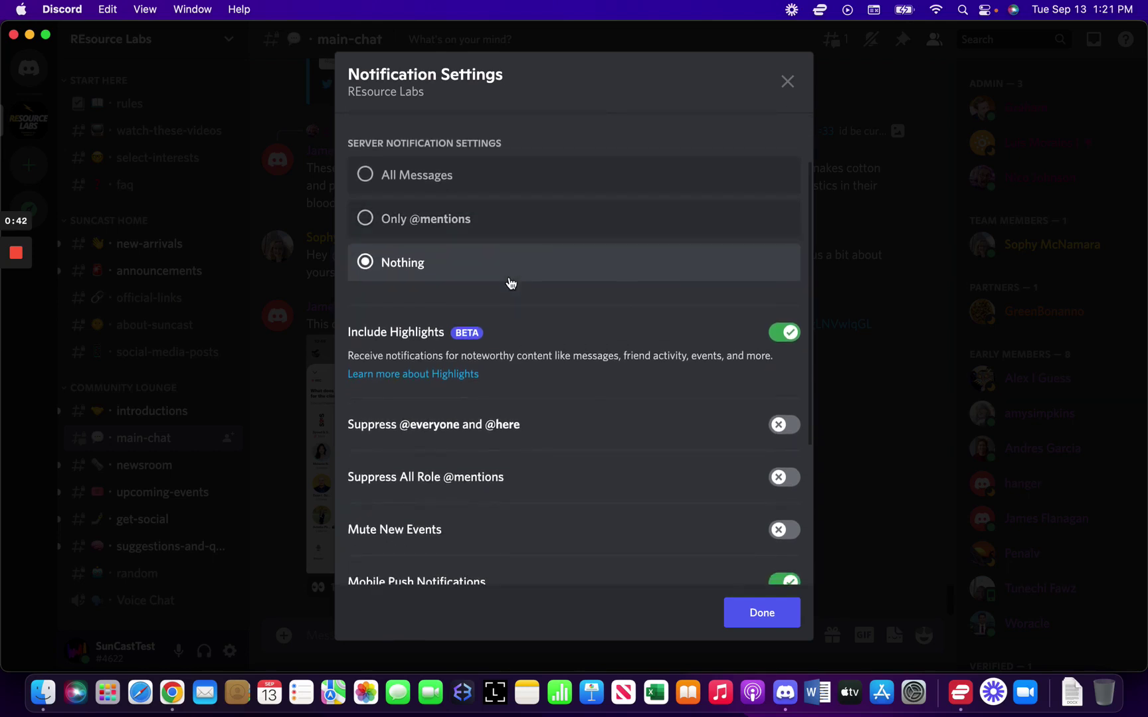
scroll(510, 284, down, 1)
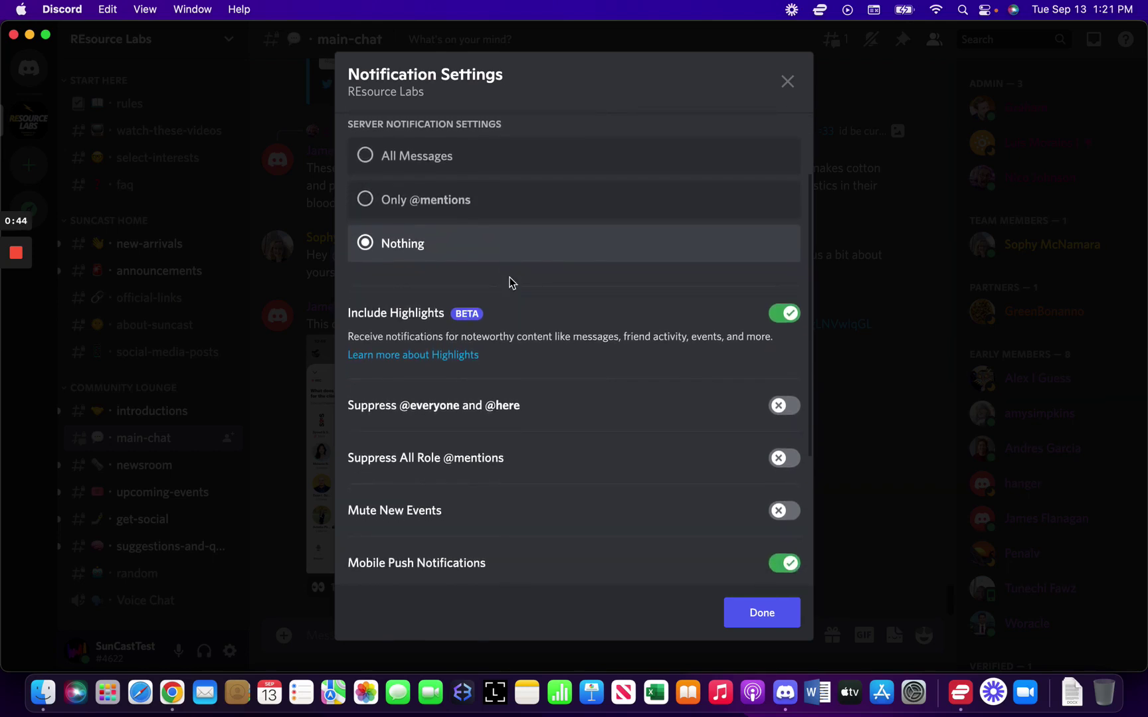
scroll(560, 286, down, 5)
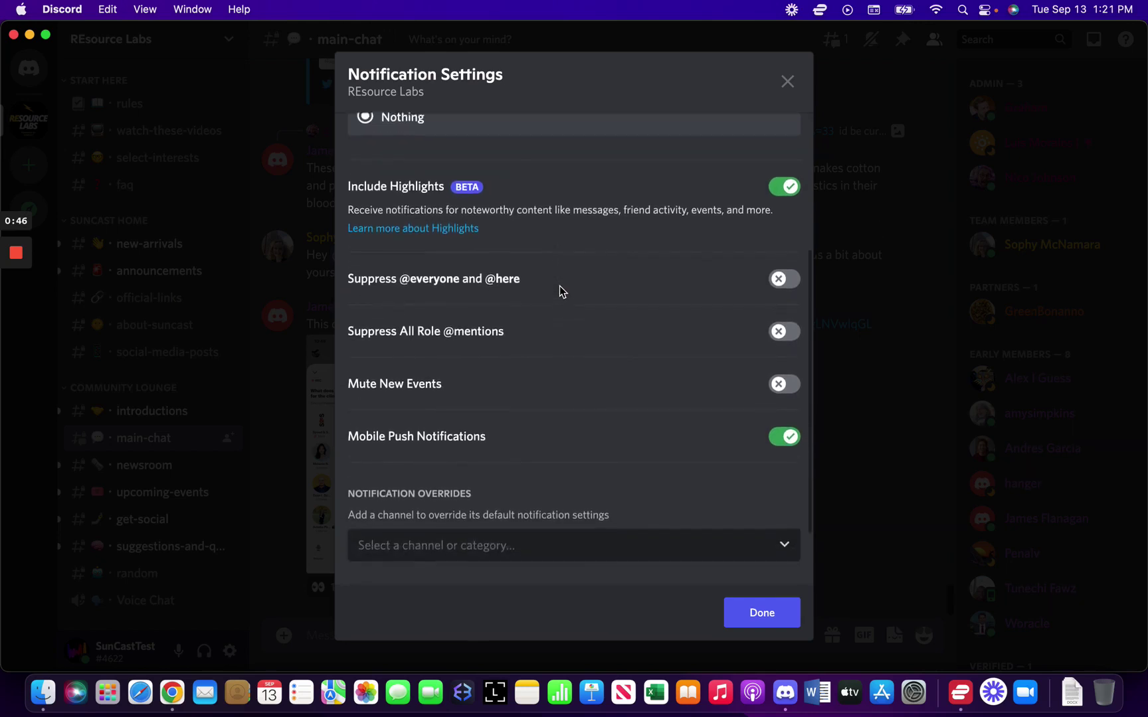
scroll(559, 286, down, 2)
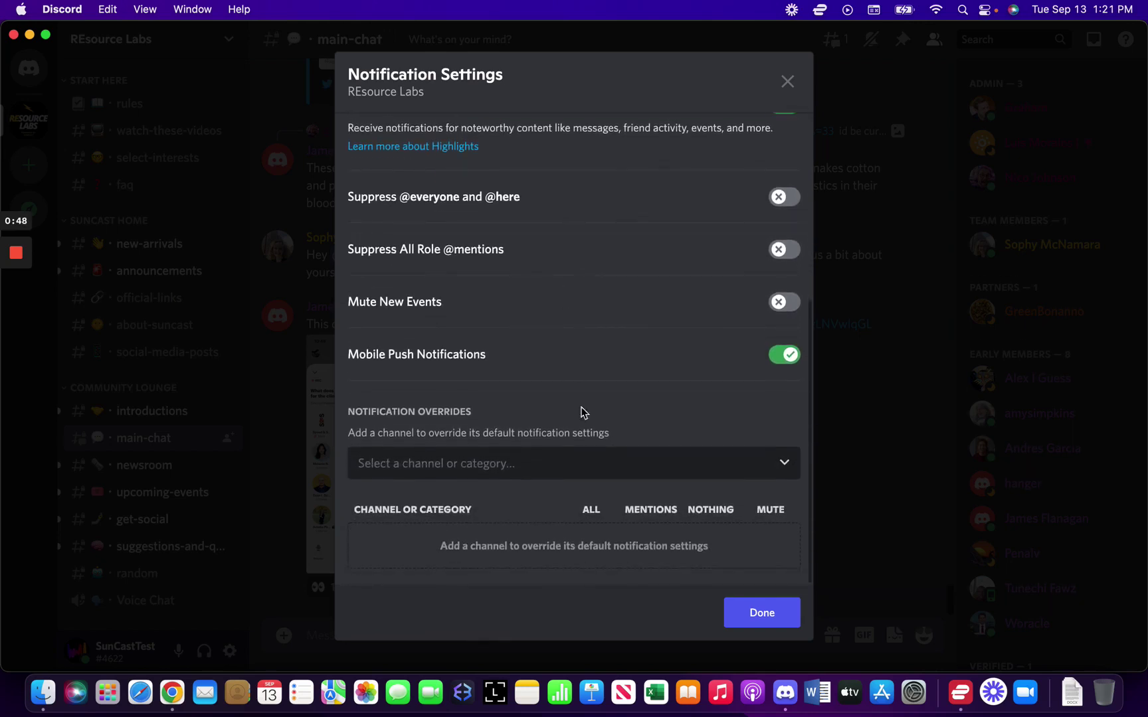
click(597, 472)
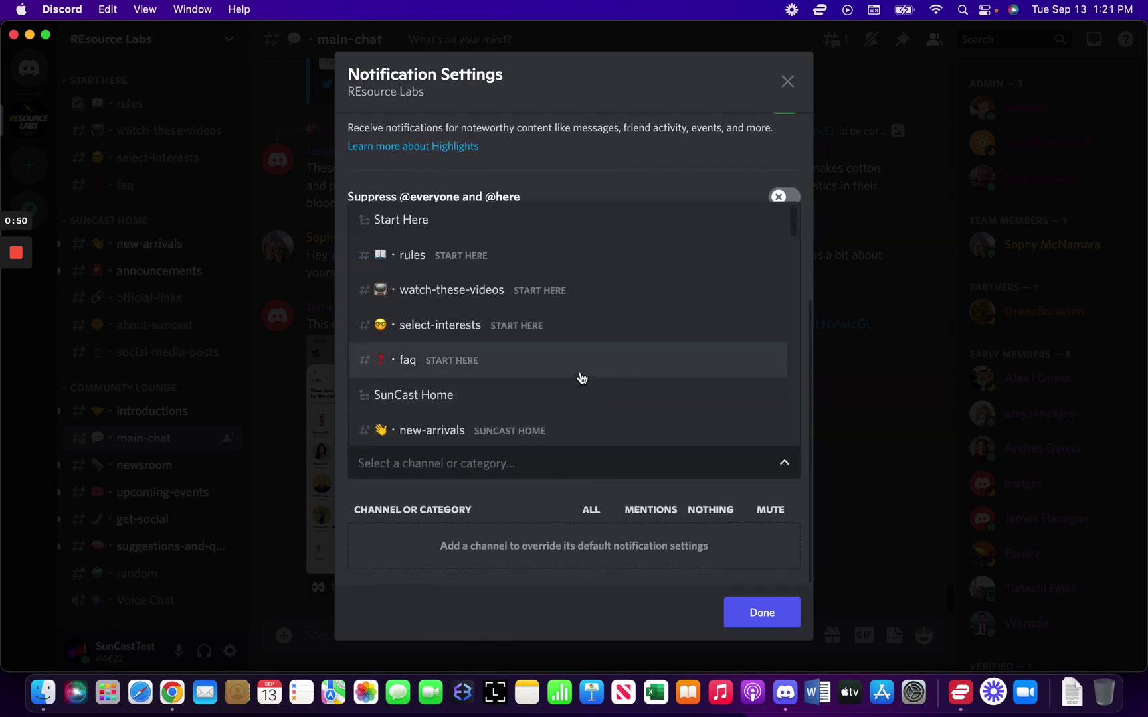
scroll(590, 348, down, 1)
scroll(591, 348, down, 3)
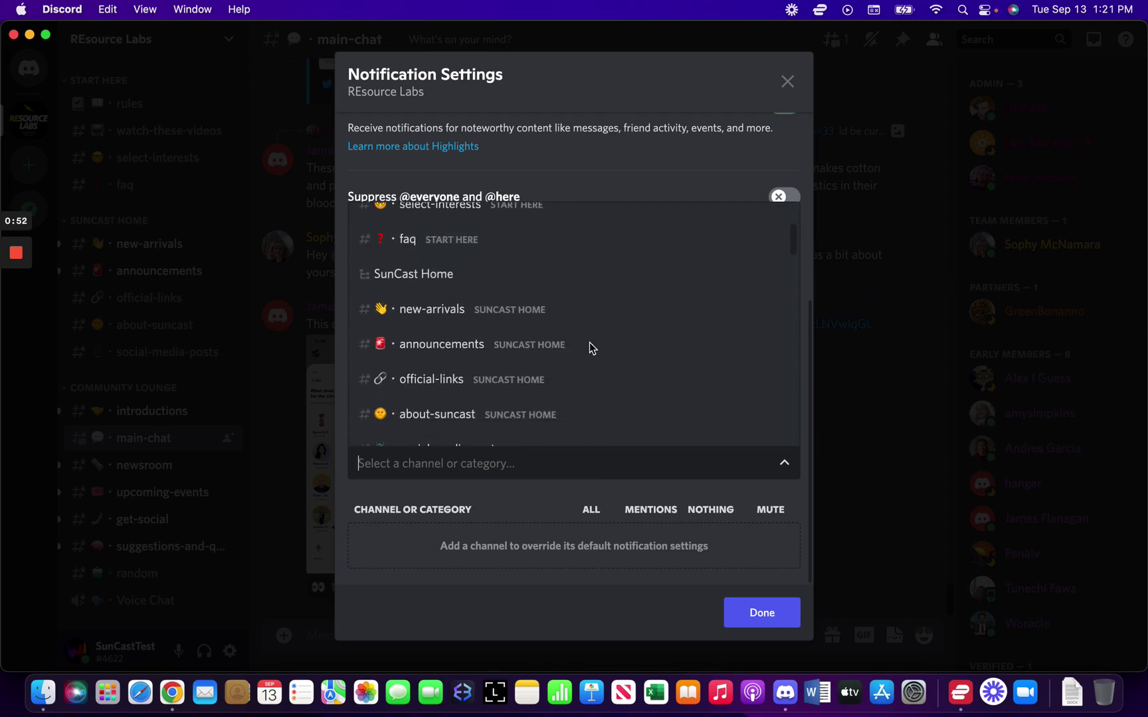
click(449, 353)
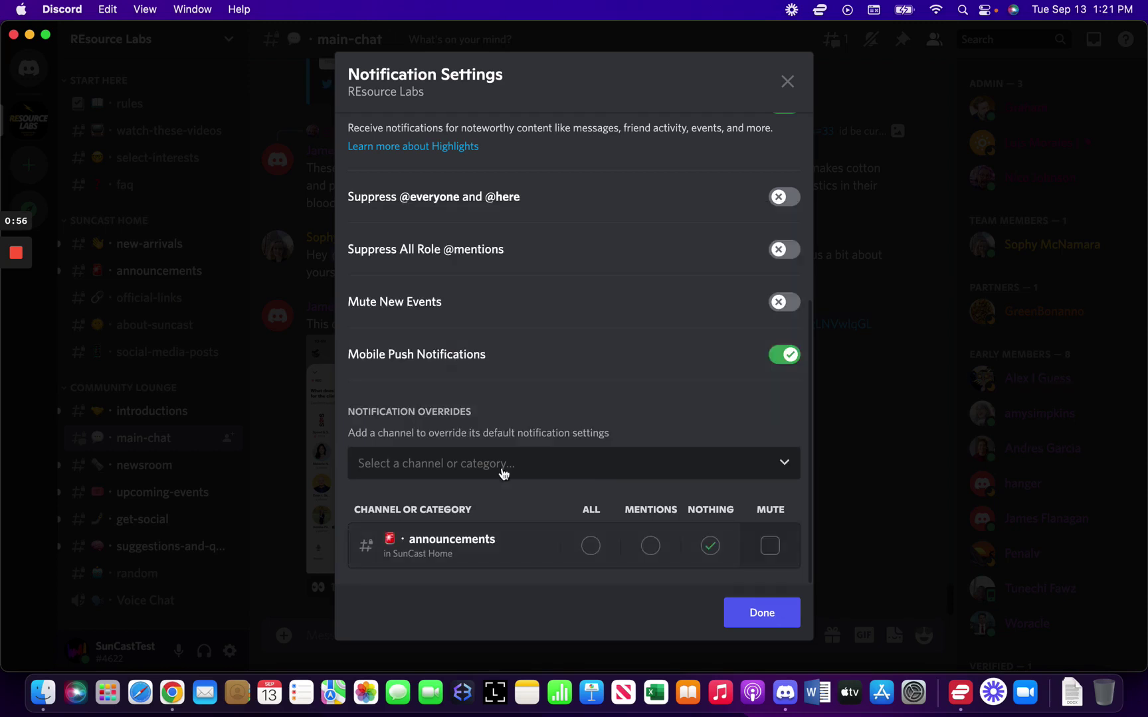
click(591, 546)
Review the server notification options, including highlights, mention suppression, new events, mobile push notifications and channel overrides
scroll(578, 311, up, 1)
scroll(578, 311, up, 10)
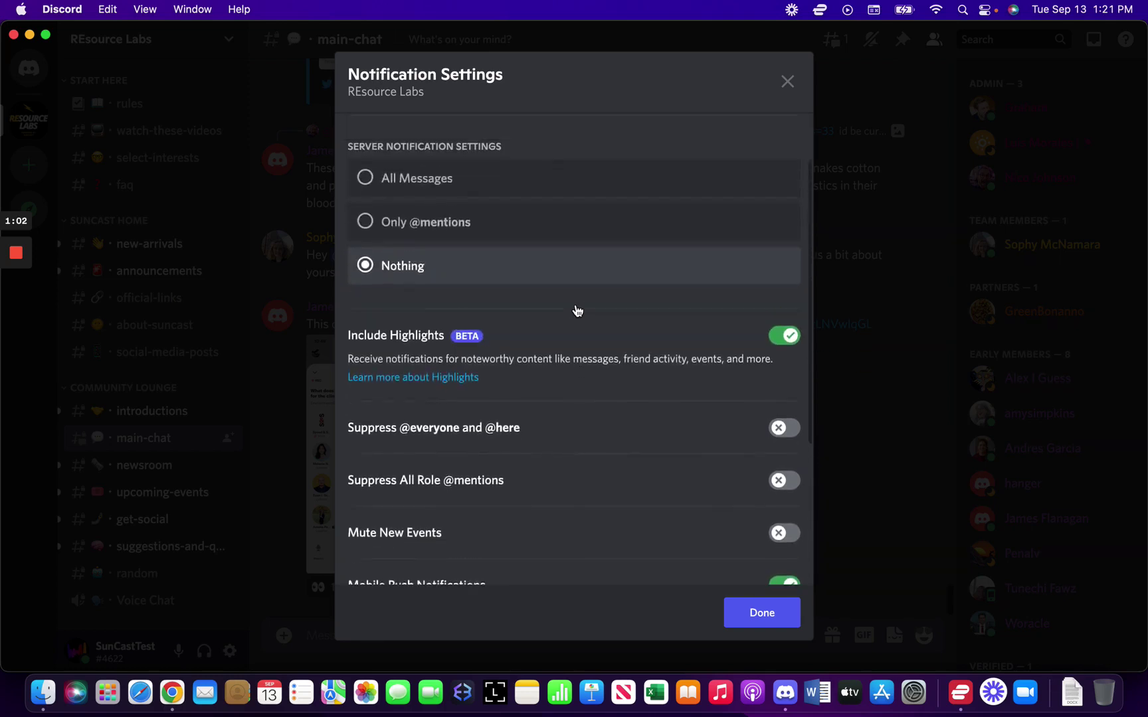
scroll(452, 366, down, 10)
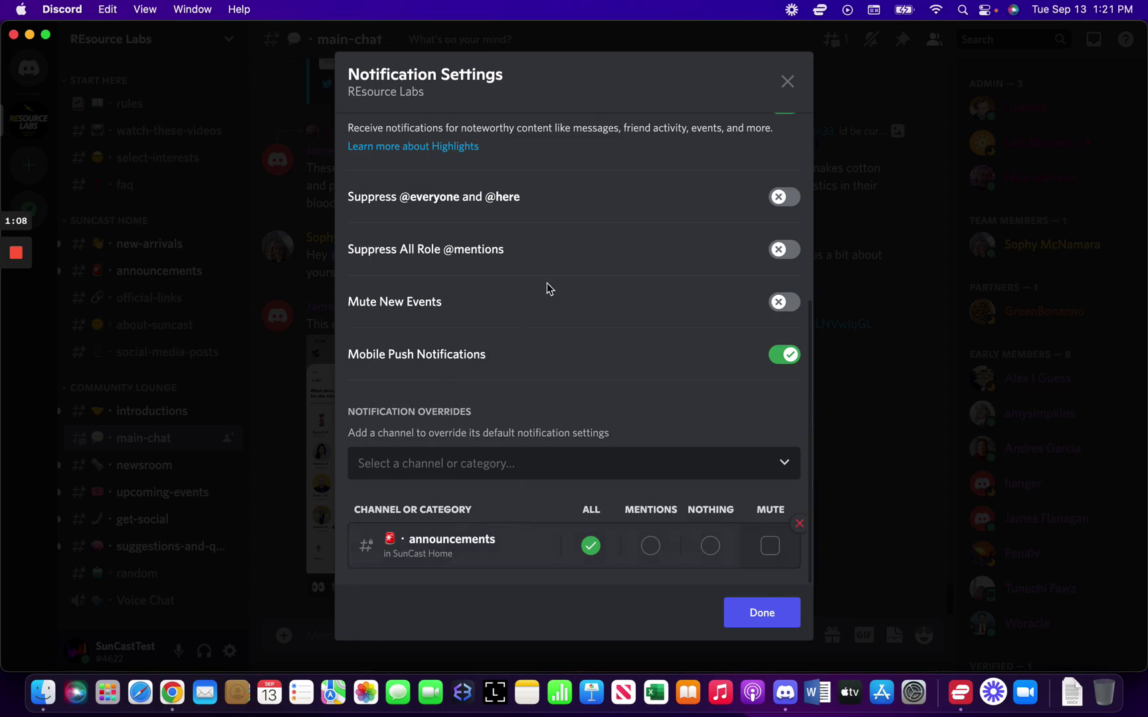
scroll(549, 288, up, 1)
scroll(551, 355, up, 3)
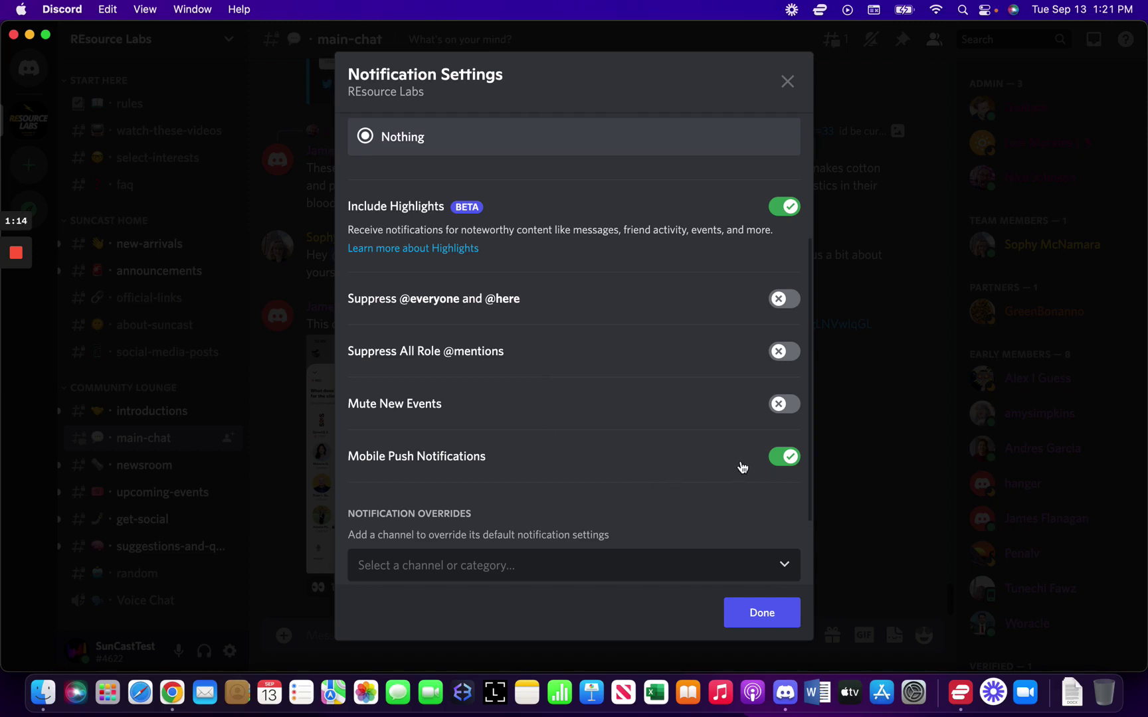
scroll(643, 386, up, 2)
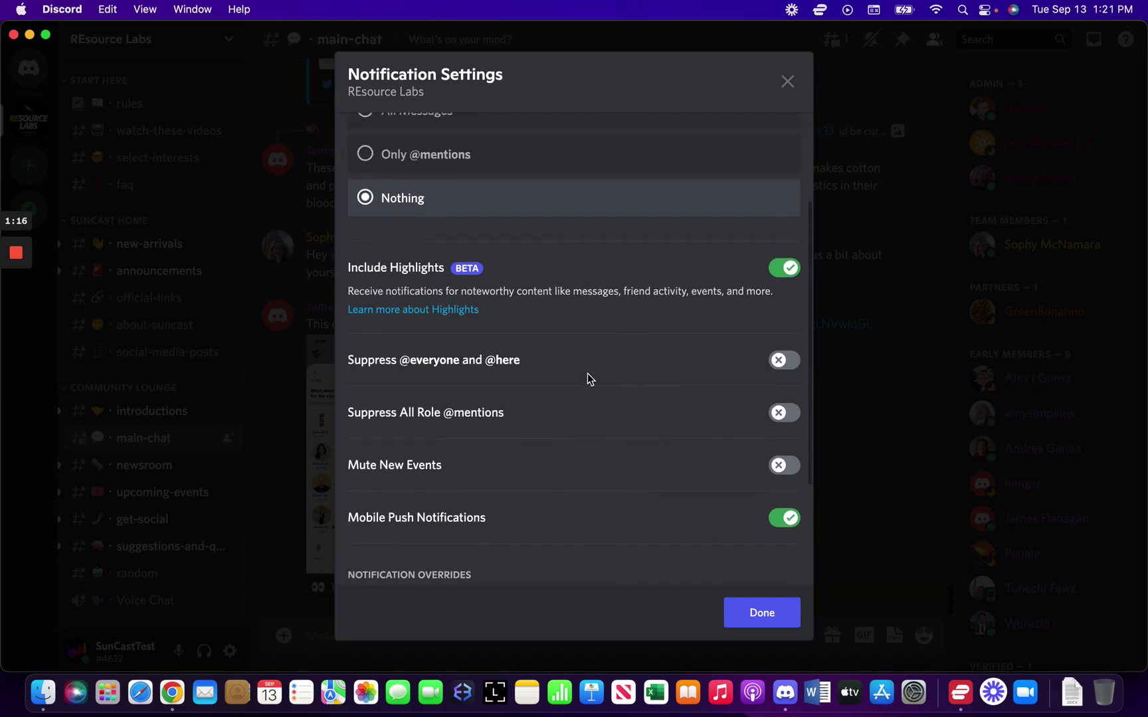
scroll(570, 409, up, 4)
scroll(571, 409, down, 9)
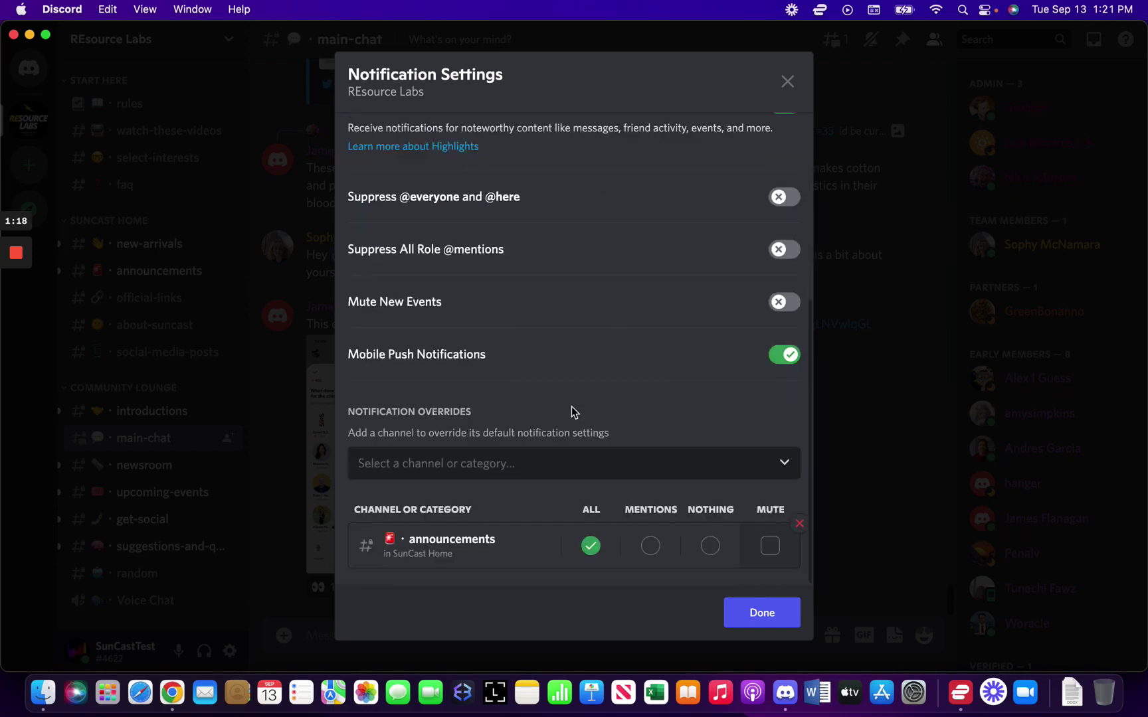
Add a notification override for the upcoming-events channel, set it to All, and finish the notification settings
click(577, 473)
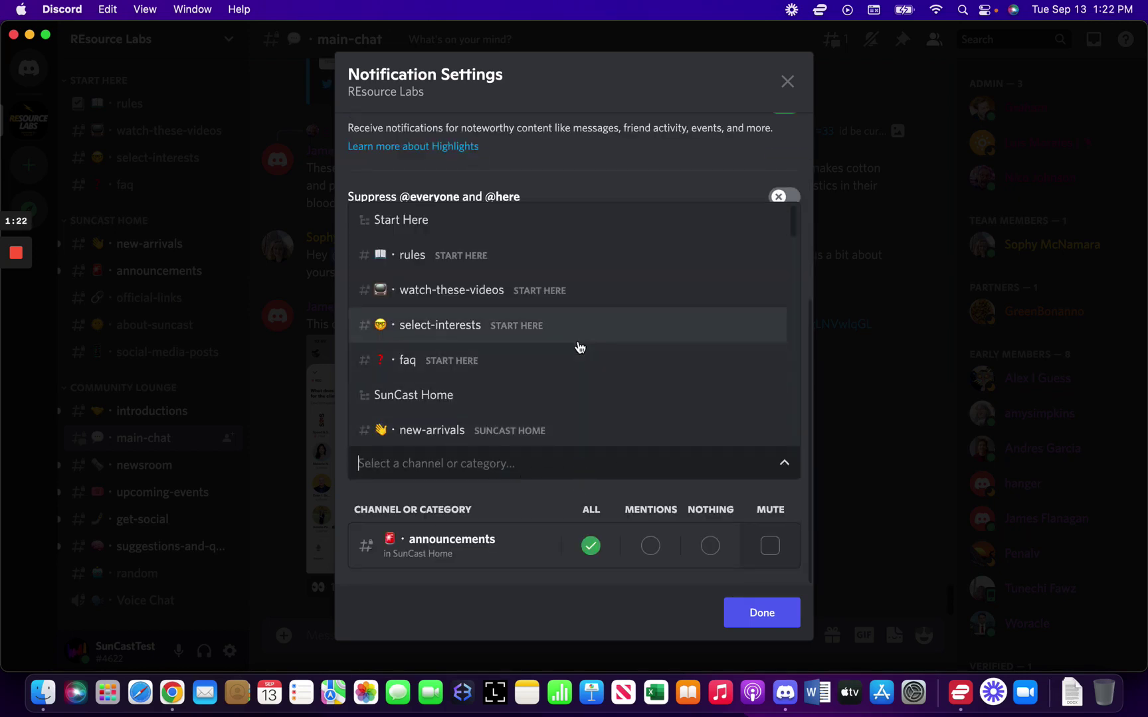
scroll(579, 346, down, 5)
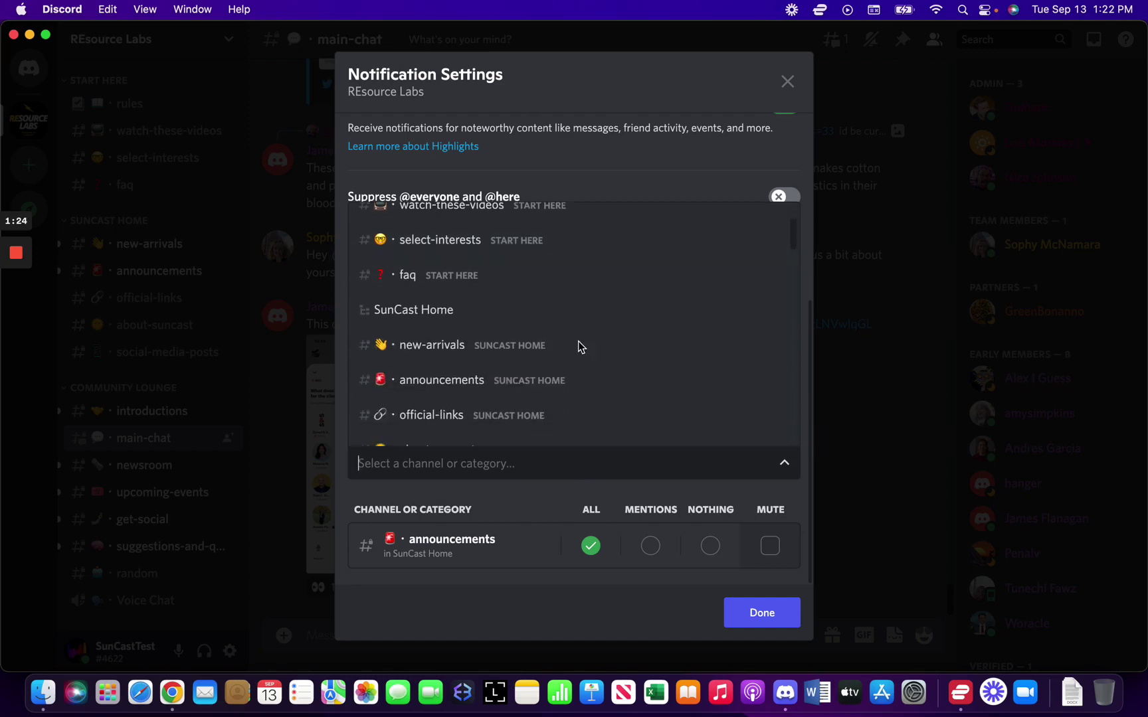
scroll(577, 344, down, 5)
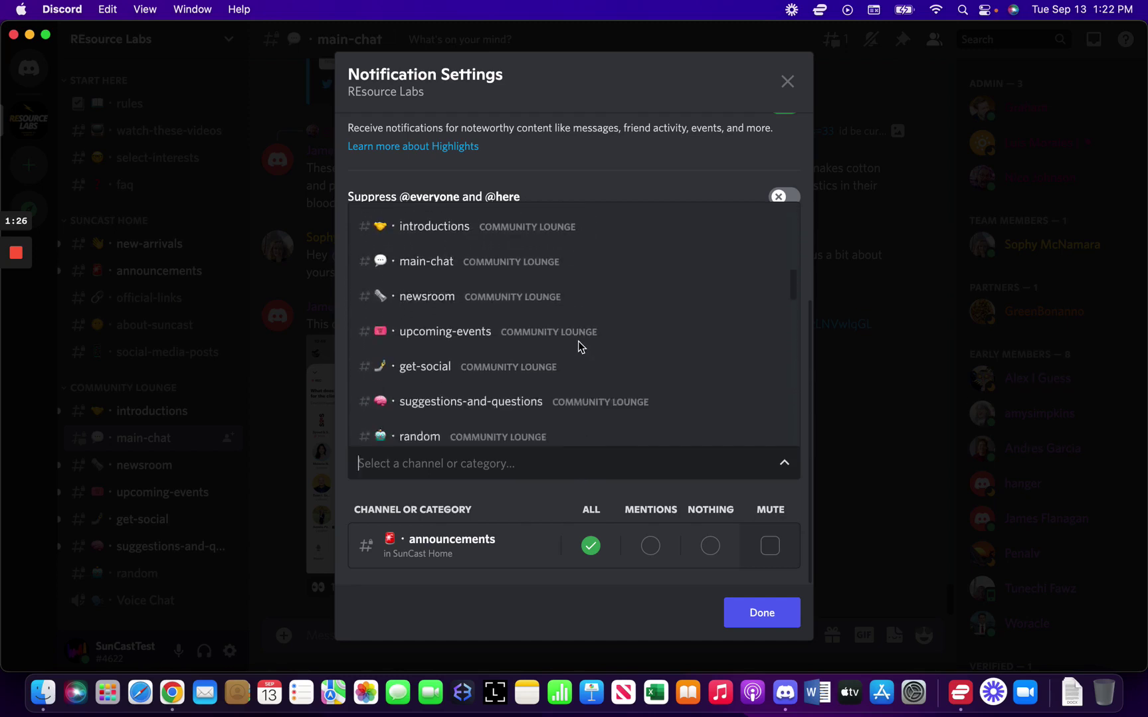
click(488, 273)
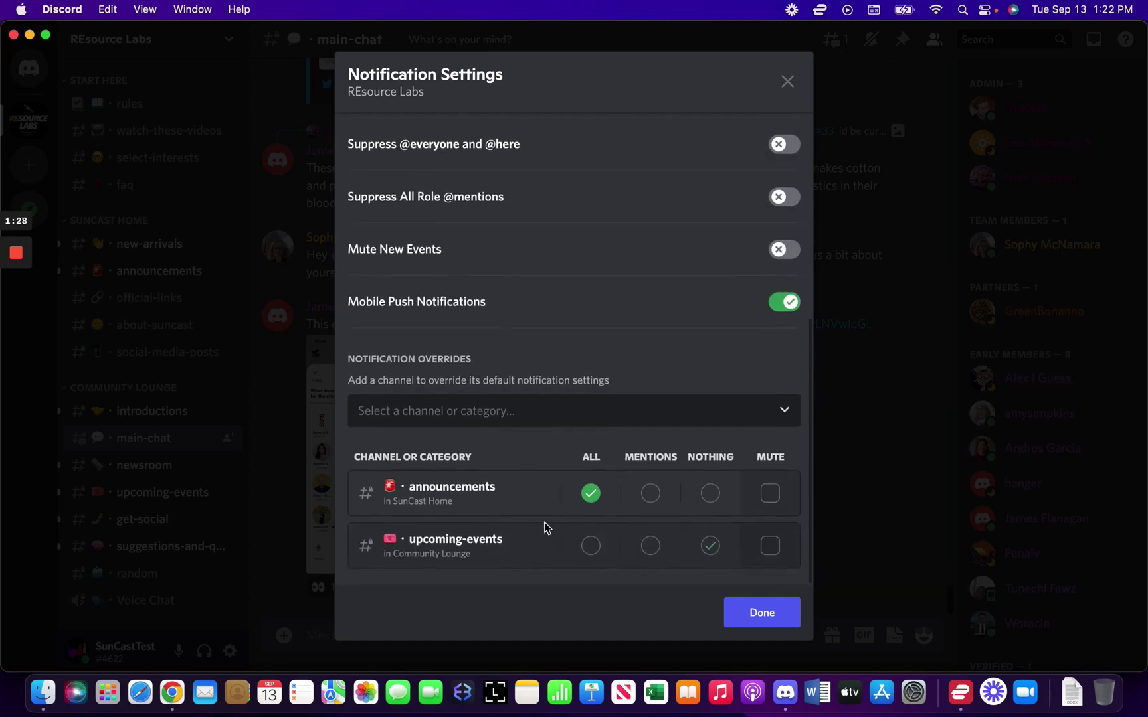
click(591, 545)
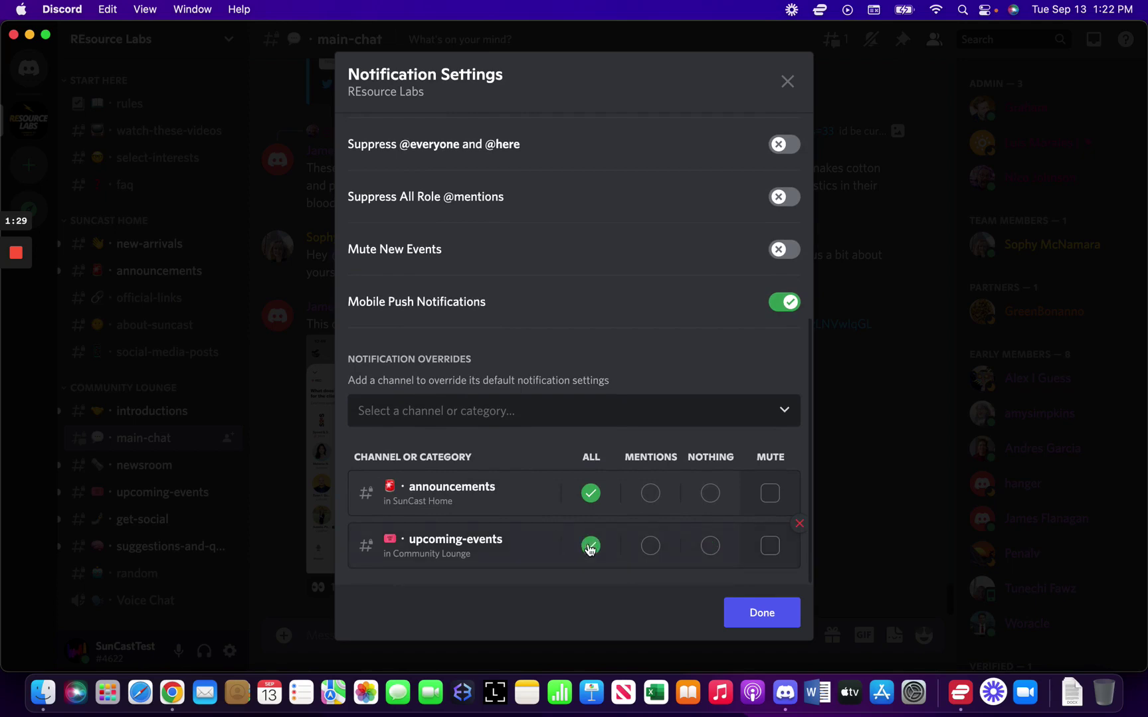
click(746, 618)
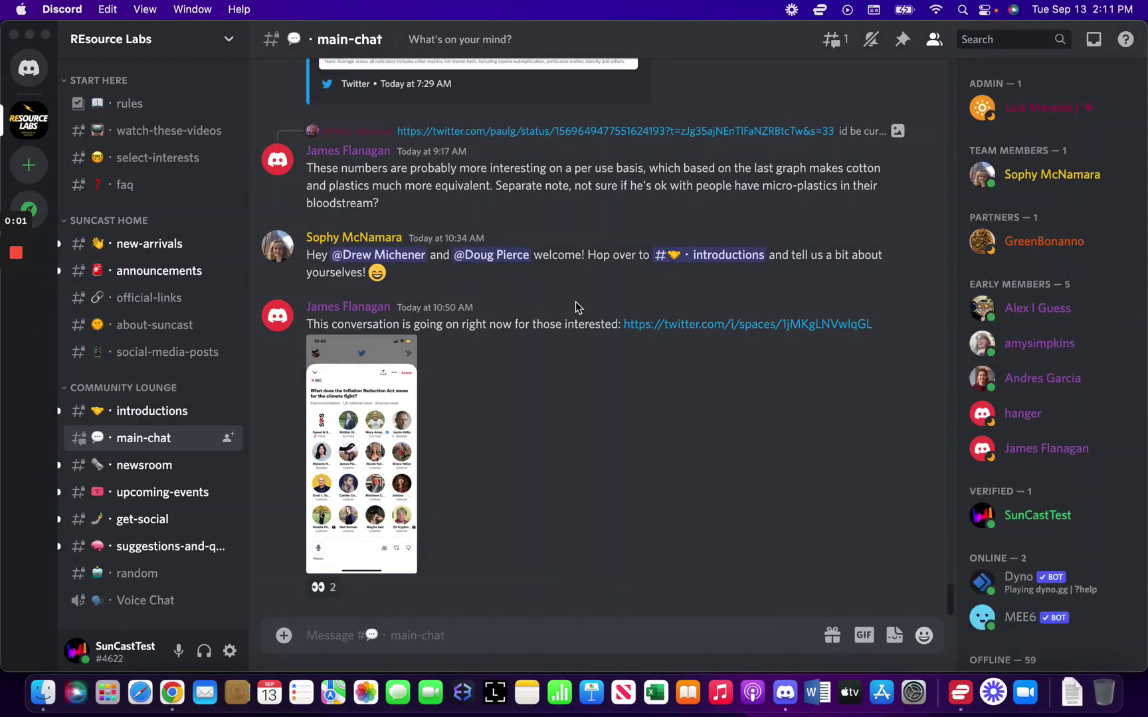
Open the server profile of REsource Labs for editing
click(230, 46)
click(230, 45)
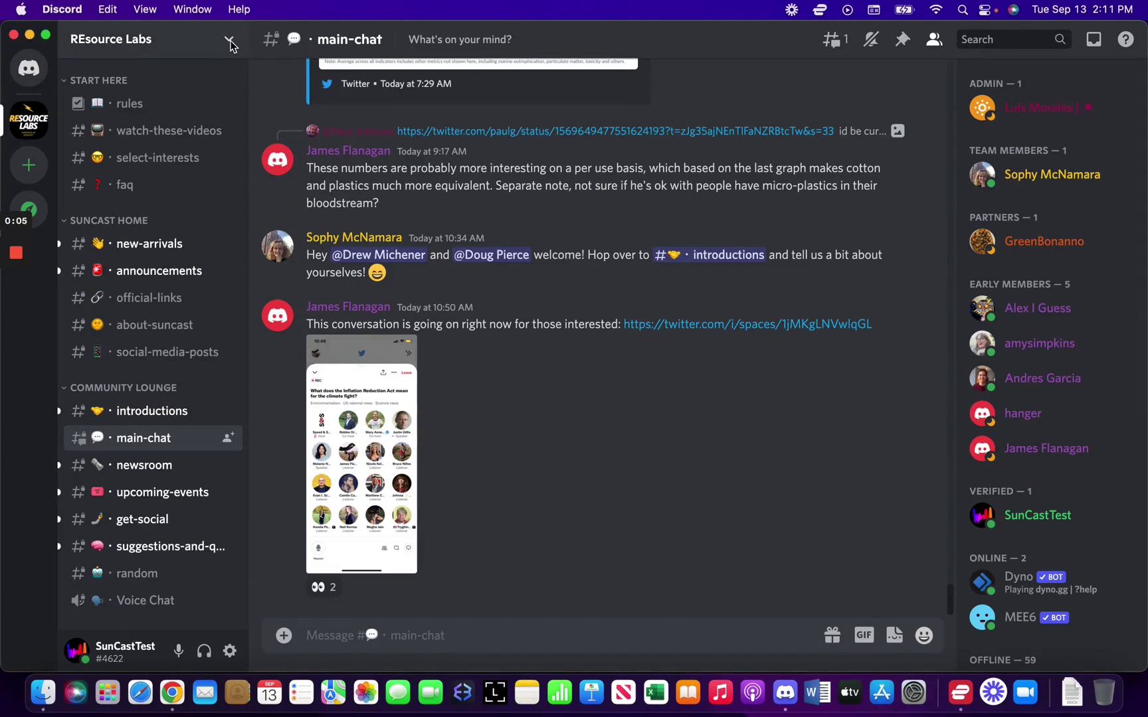
click(230, 44)
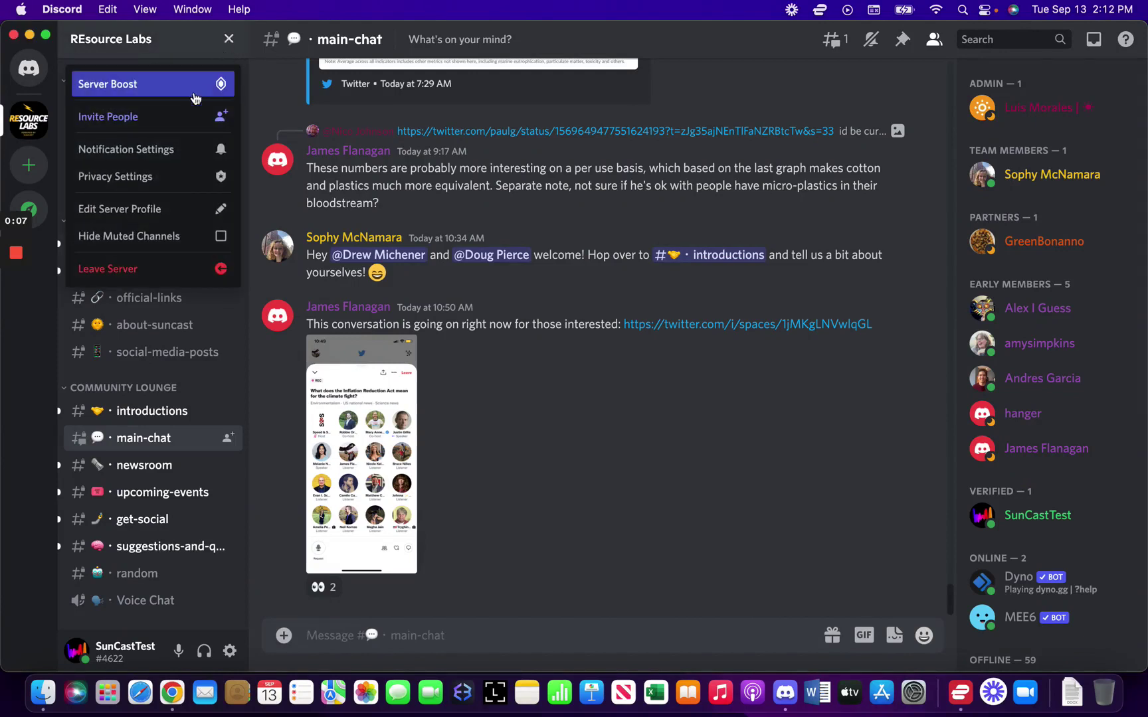
click(157, 220)
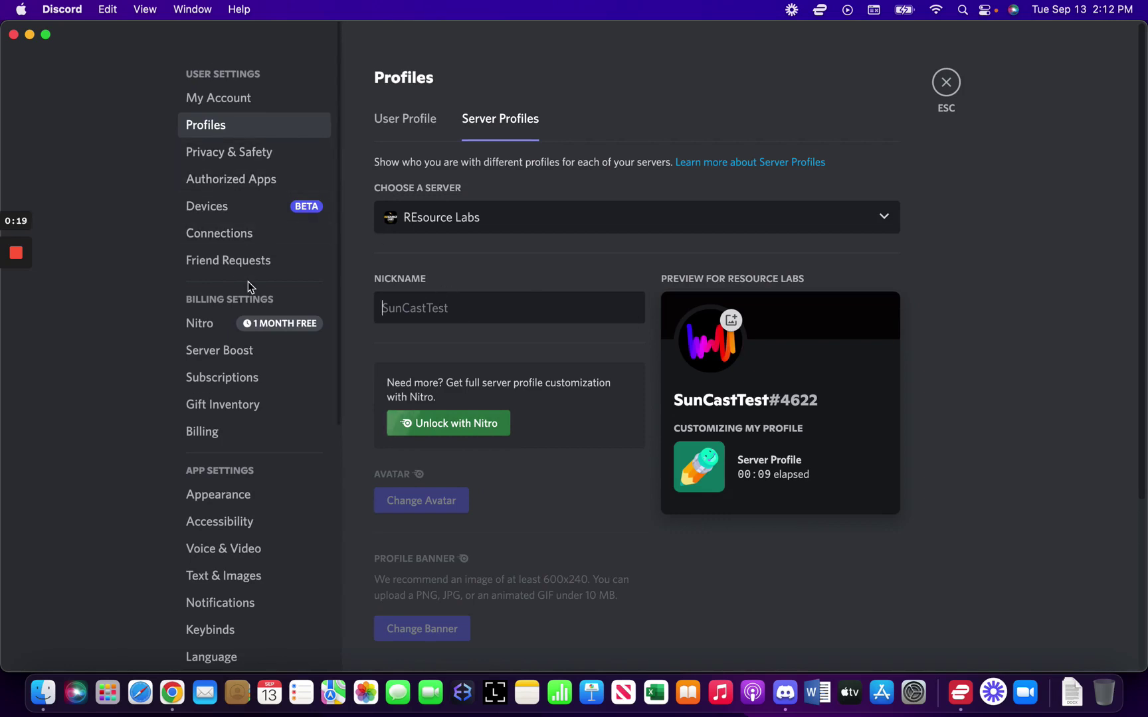
Look through the user, billing, app and activity categories available in the settings
scroll(248, 282, down, 2)
scroll(248, 282, up, 2)
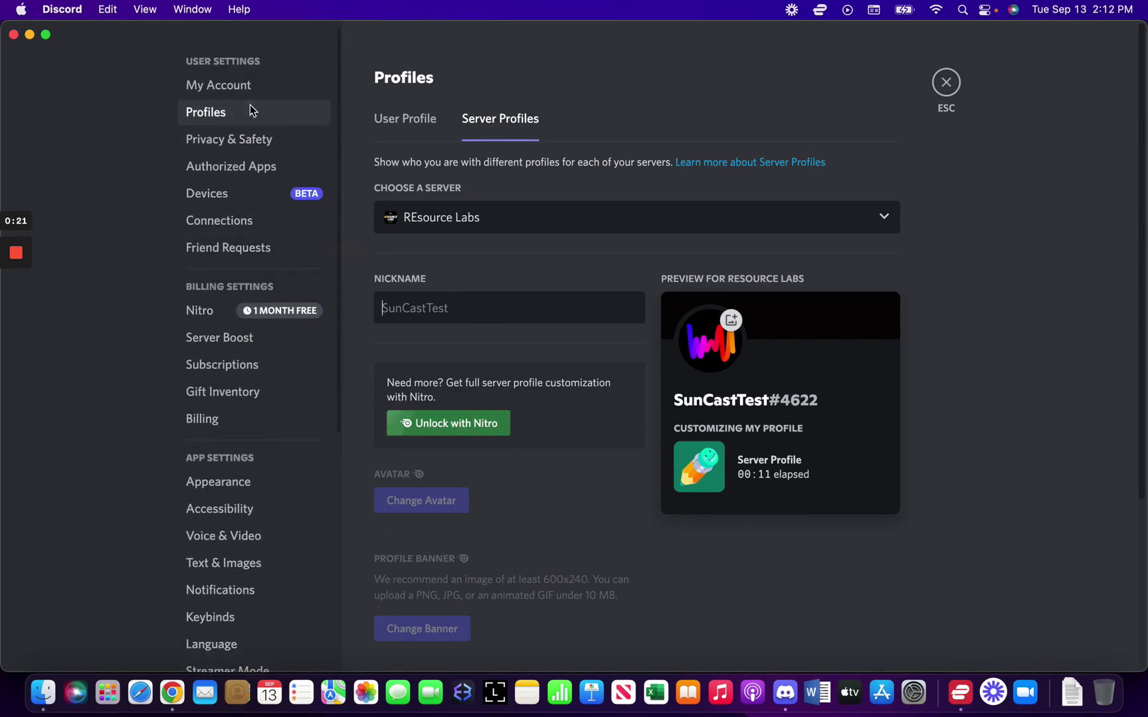
scroll(252, 333, down, 3)
scroll(251, 366, down, 3)
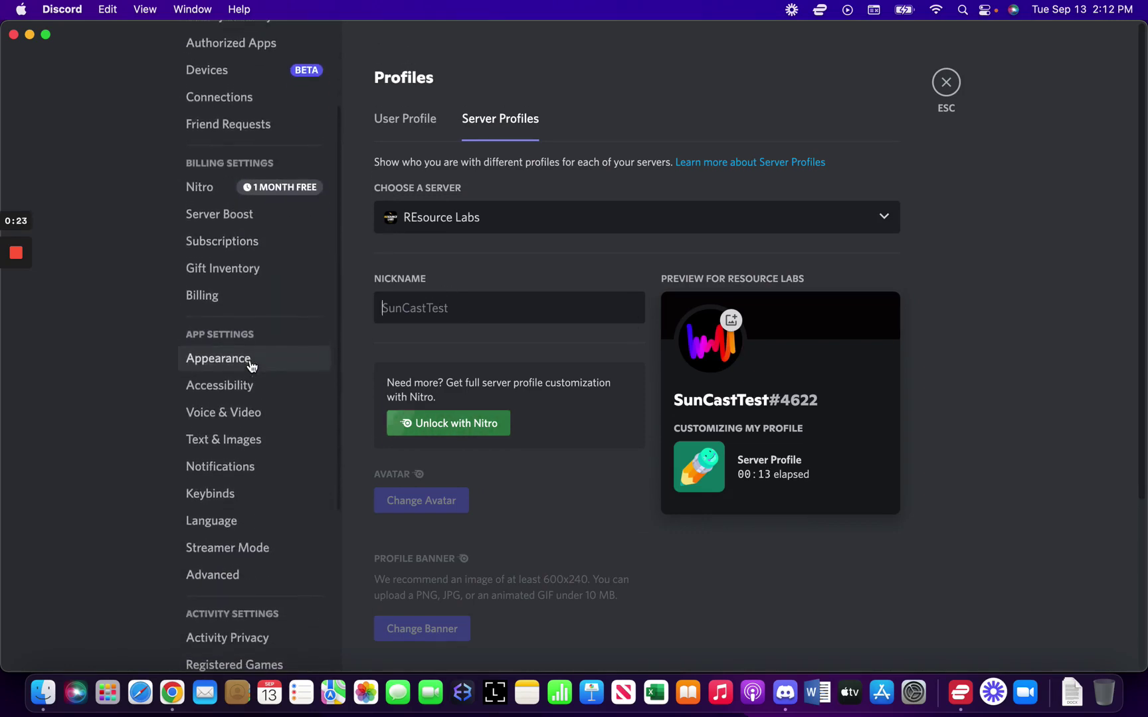
scroll(251, 367, up, 4)
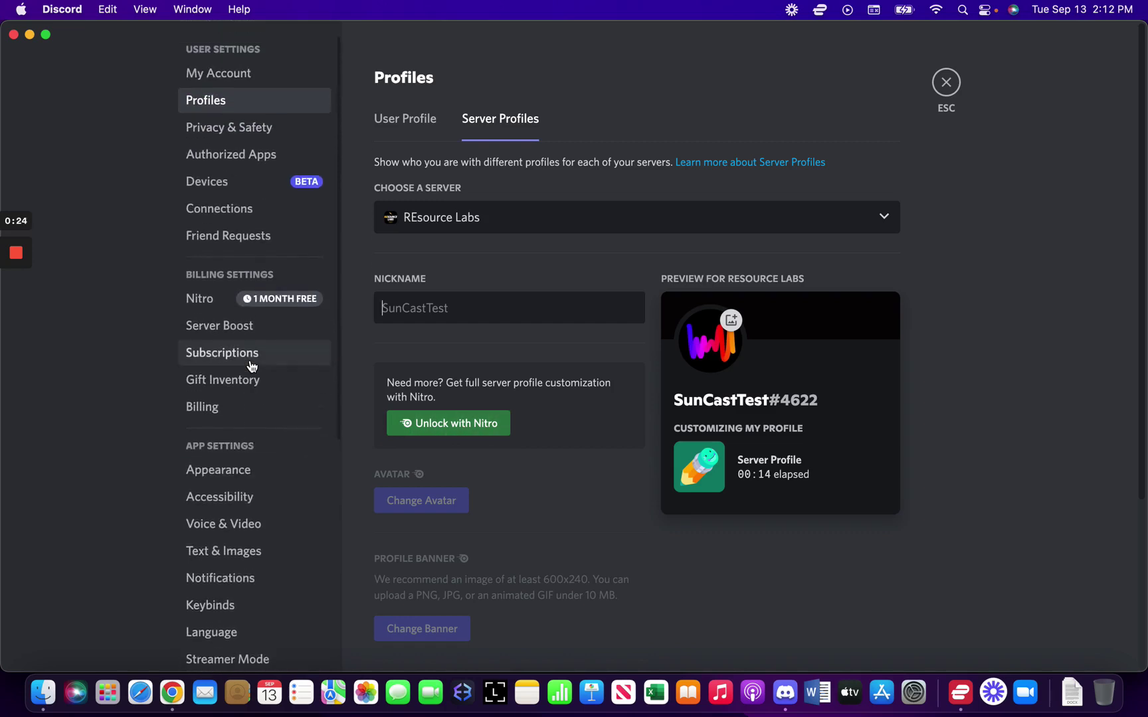
Review the Privacy & Safety options and the password and two-factor authentication section of My Account
click(261, 133)
scroll(509, 377, down, 5)
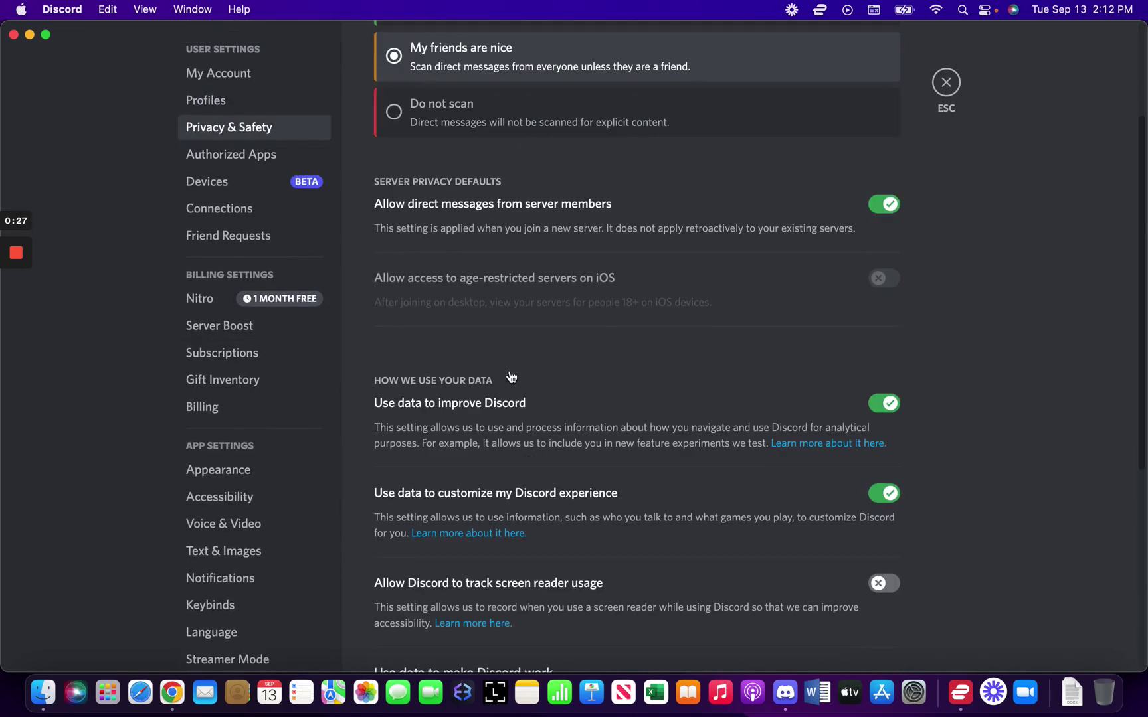
click(242, 83)
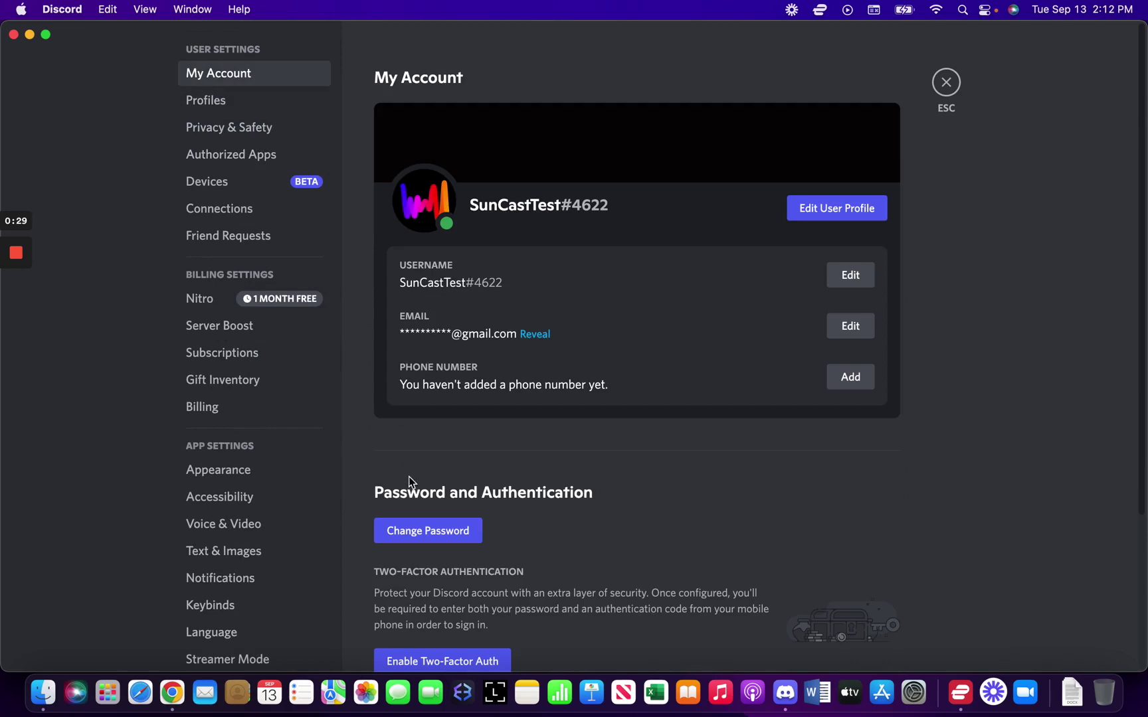
scroll(402, 568, down, 3)
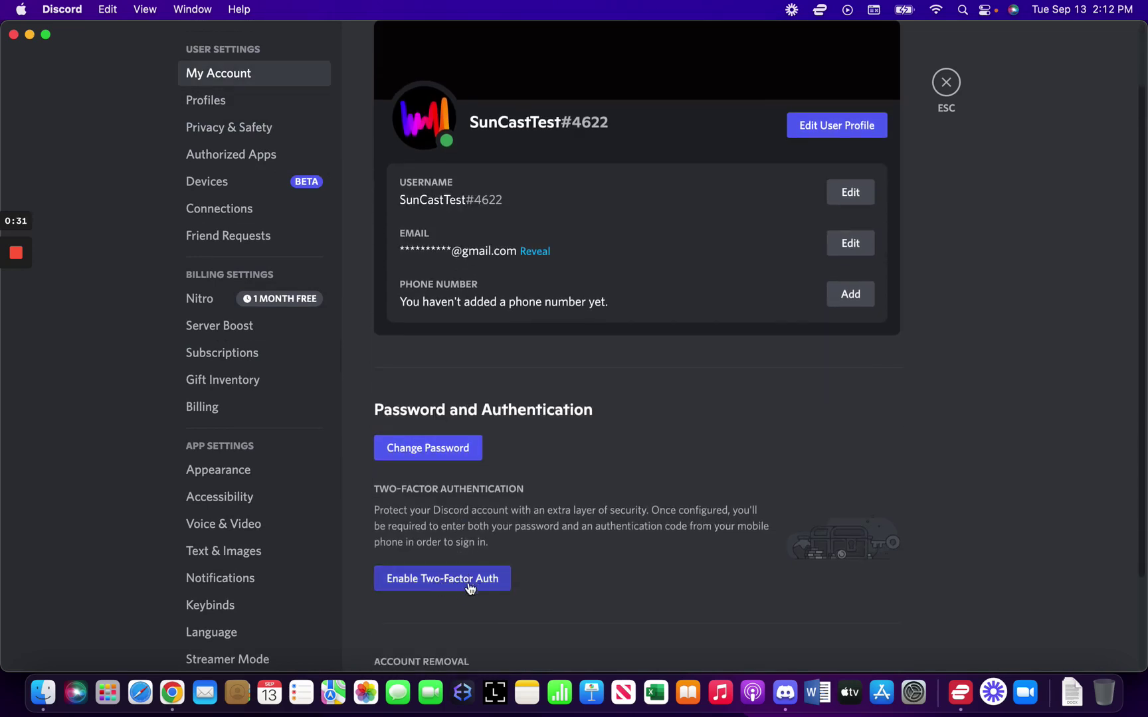
Review the Appearance theme and message display options, plus the remaining app and activity settings categories
scroll(264, 459, down, 2)
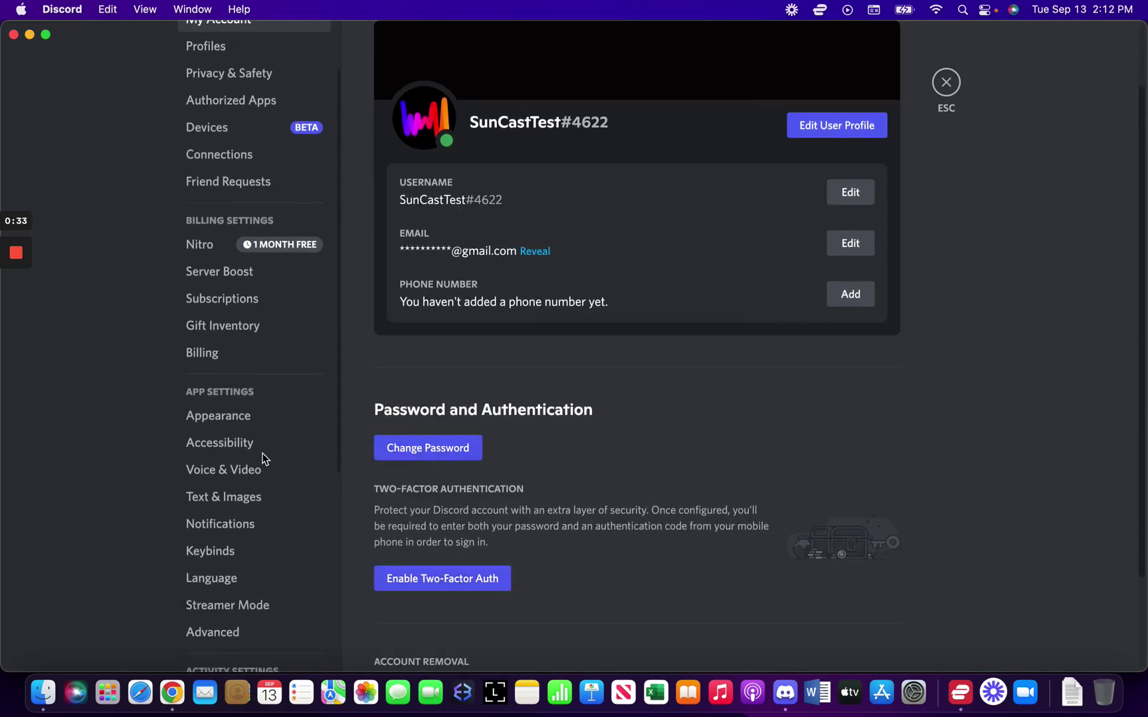
click(249, 418)
scroll(239, 470, down, 2)
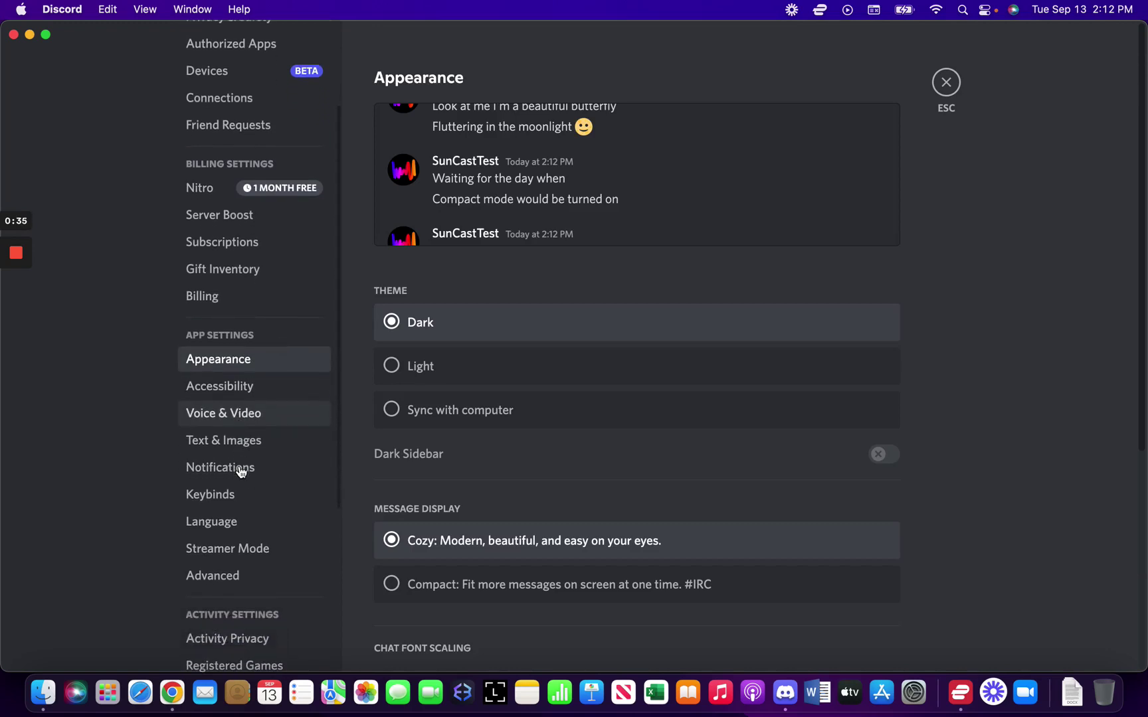
scroll(251, 430, down, 2)
scroll(252, 430, down, 2)
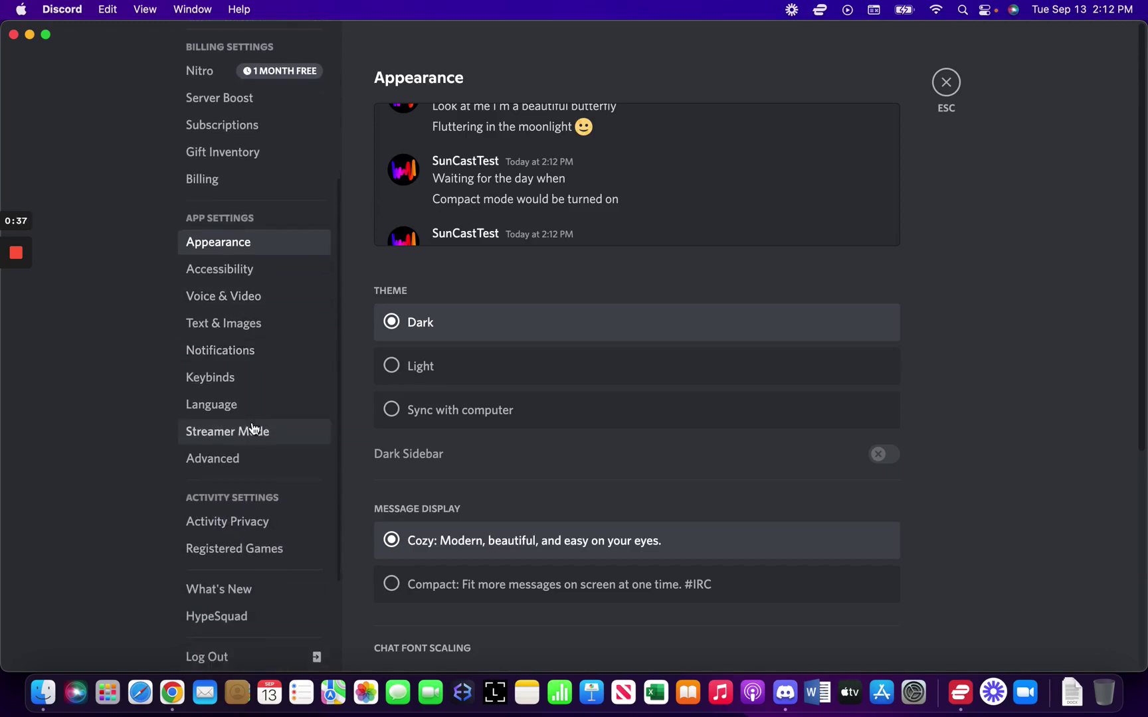
scroll(251, 419, up, 9)
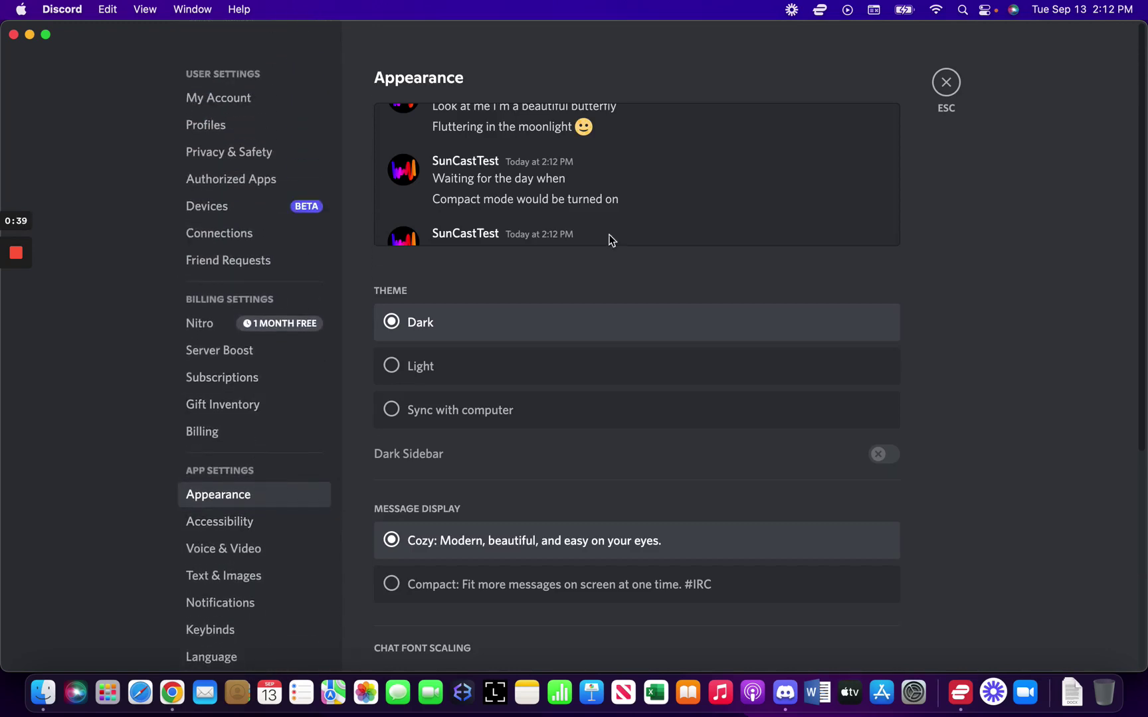
Close the Appearance settings to return to the server, and reopen the user settings at My Account
click(946, 83)
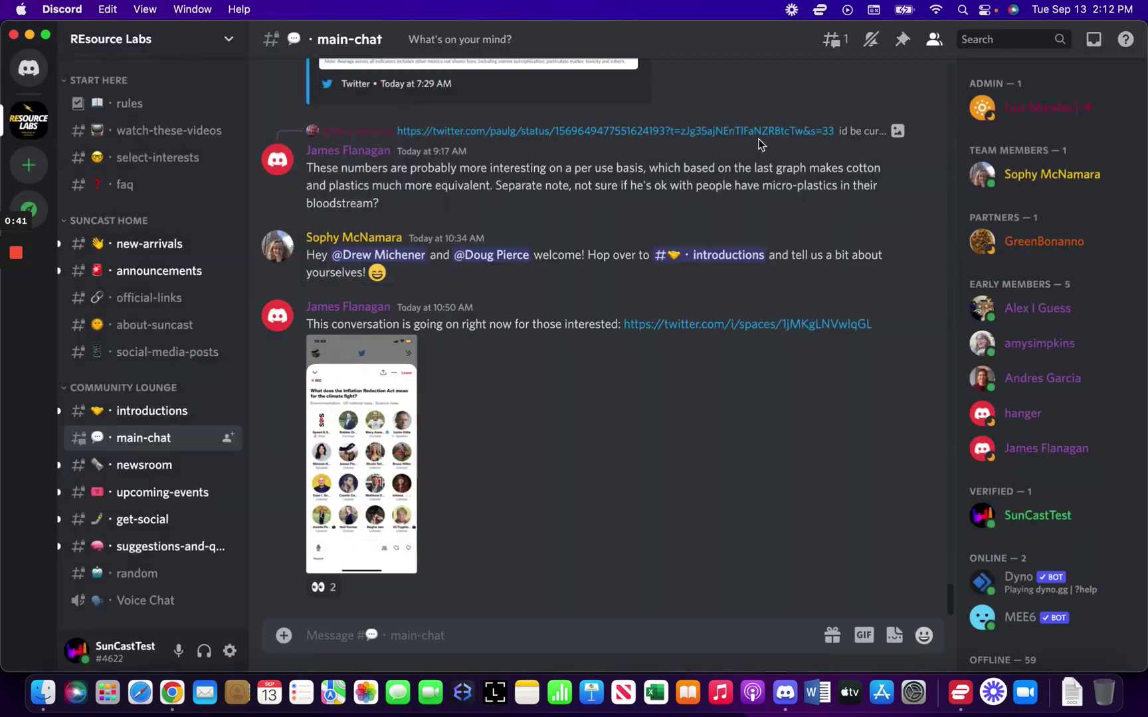
click(228, 654)
scroll(252, 440, down, 1)
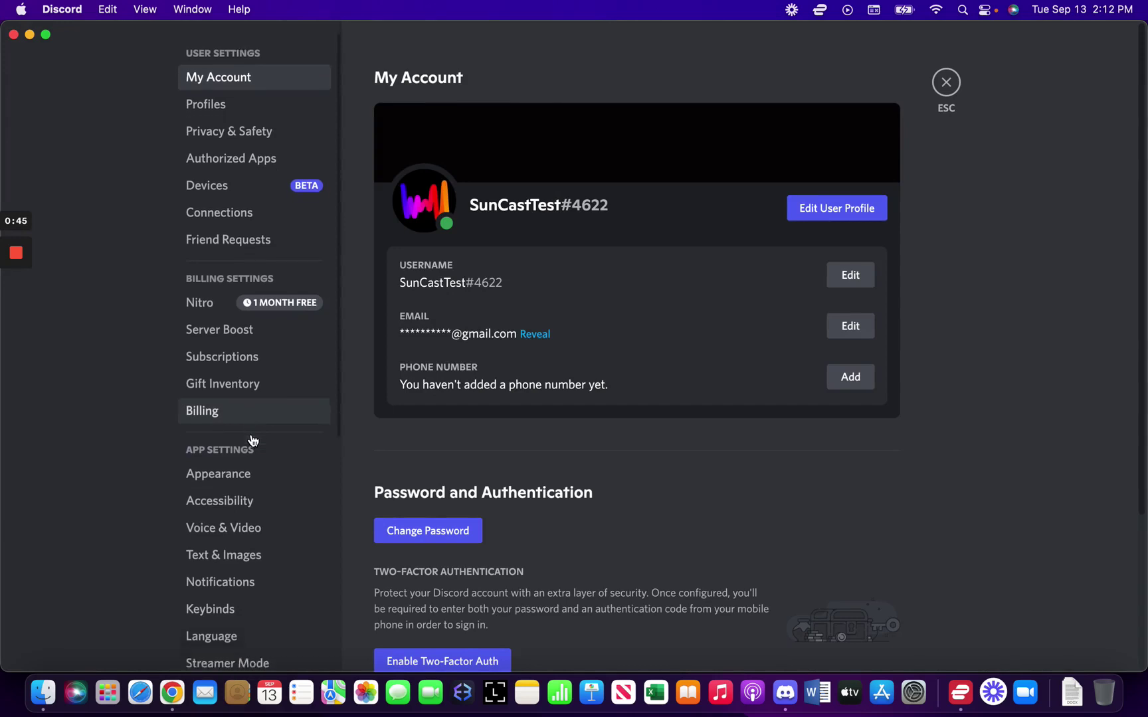